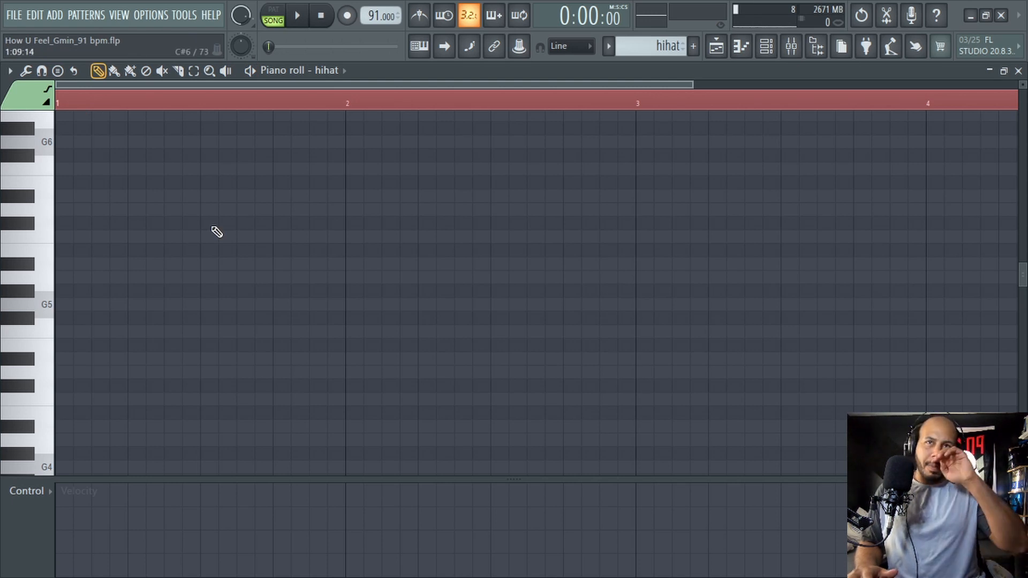
Return to the playlist arrangement and listen to the chopped guitar clips in the intro.
{"action": "left_click", "coordinate": [1017, 74]}
{"action": "scroll", "coordinate": [227, 257], "scroll_direction": "down", "scroll_amount": 6}
{"action": "left_click_drag", "start_coordinate": [177, 286], "coordinate": [814, 230]}
{"action": "scroll", "coordinate": [281, 277], "scroll_direction": "up", "scroll_amount": 3}
{"action": "scroll", "coordinate": [373, 235], "scroll_direction": "down", "scroll_amount": 1}
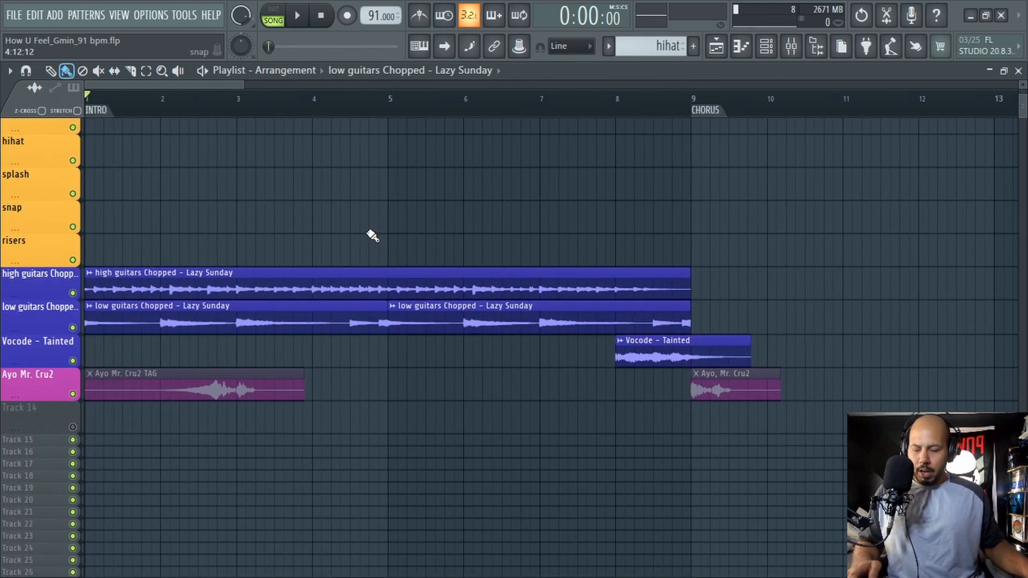
{"action": "scroll", "coordinate": [373, 235], "scroll_direction": "up", "scroll_amount": 2}
{"action": "scroll", "coordinate": [317, 240], "scroll_direction": "up", "scroll_amount": 2}
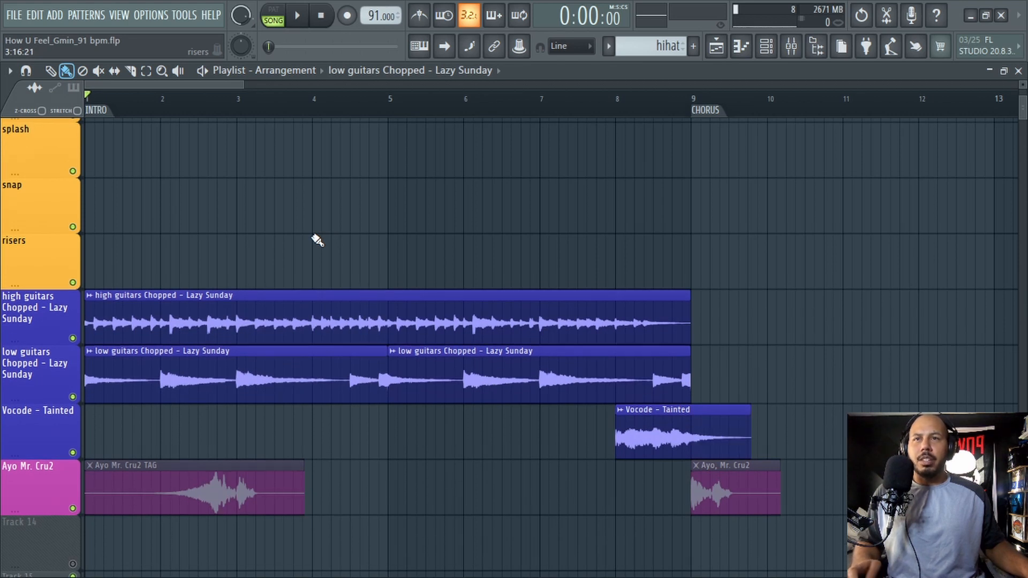
{"action": "scroll", "coordinate": [308, 239], "scroll_direction": "down", "scroll_amount": 3}
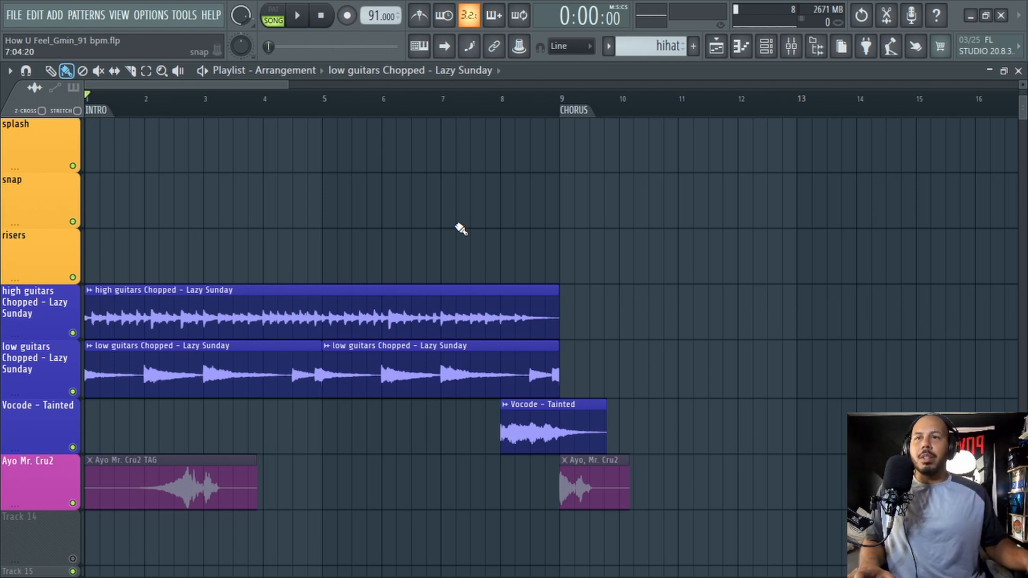
{"action": "key", "text": "space"}
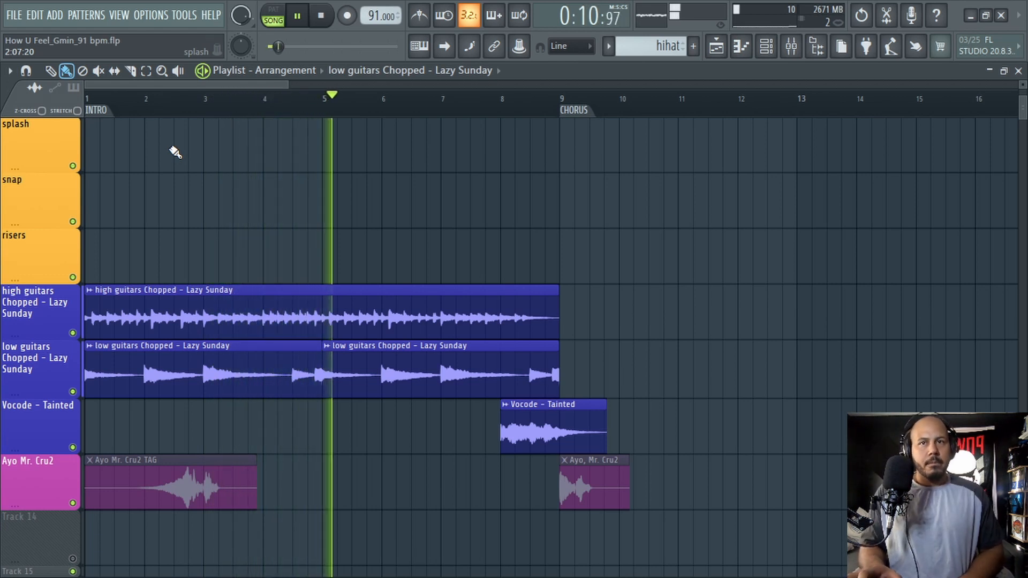
{"action": "key", "text": "space"}
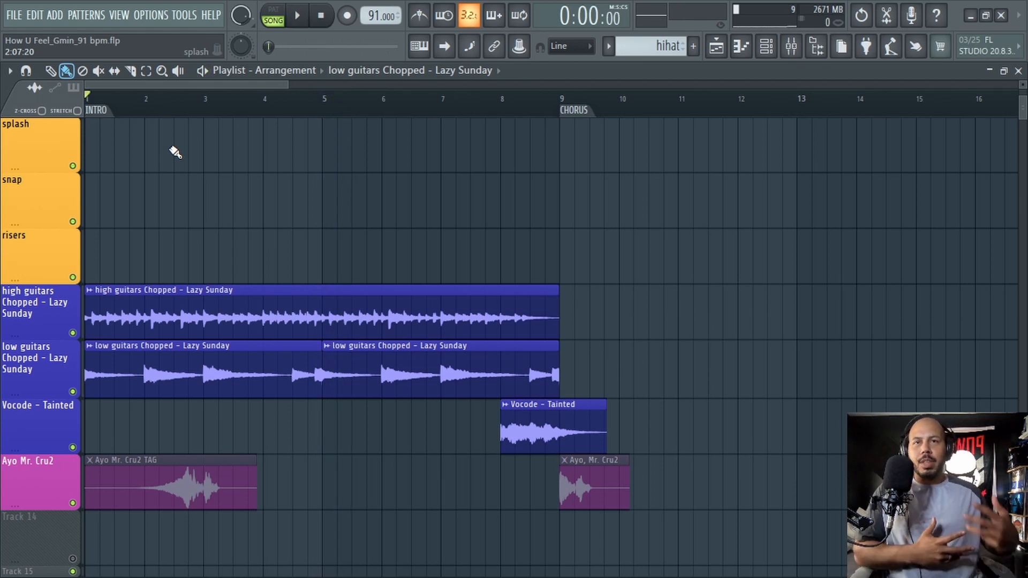
Paint consecutive one-step C5 notes in the hihat pattern from bar 1 through the end of bar 4.
{"action": "key", "text": "F7"}
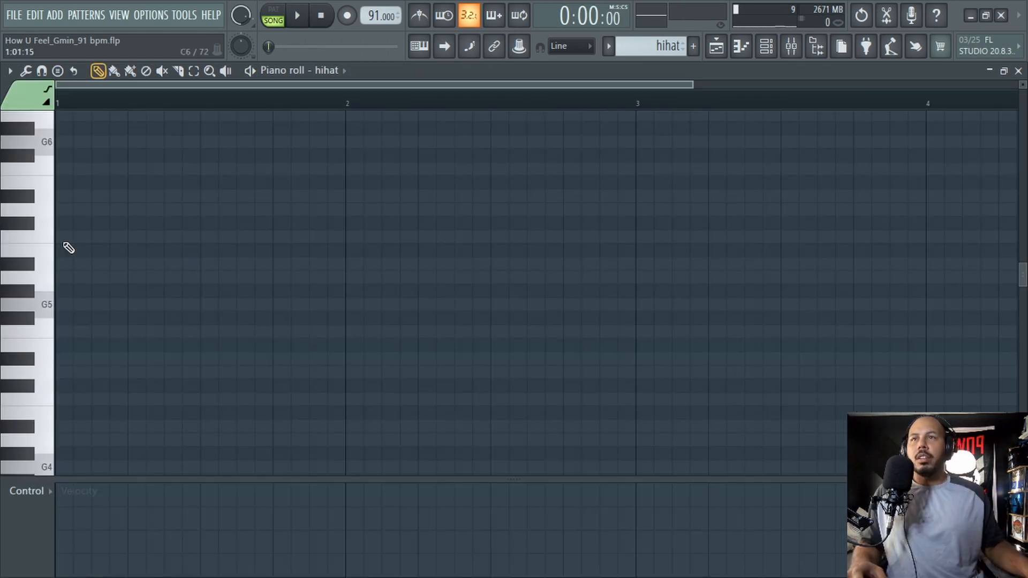
{"action": "scroll", "coordinate": [50, 395], "scroll_direction": "down", "scroll_amount": 2}
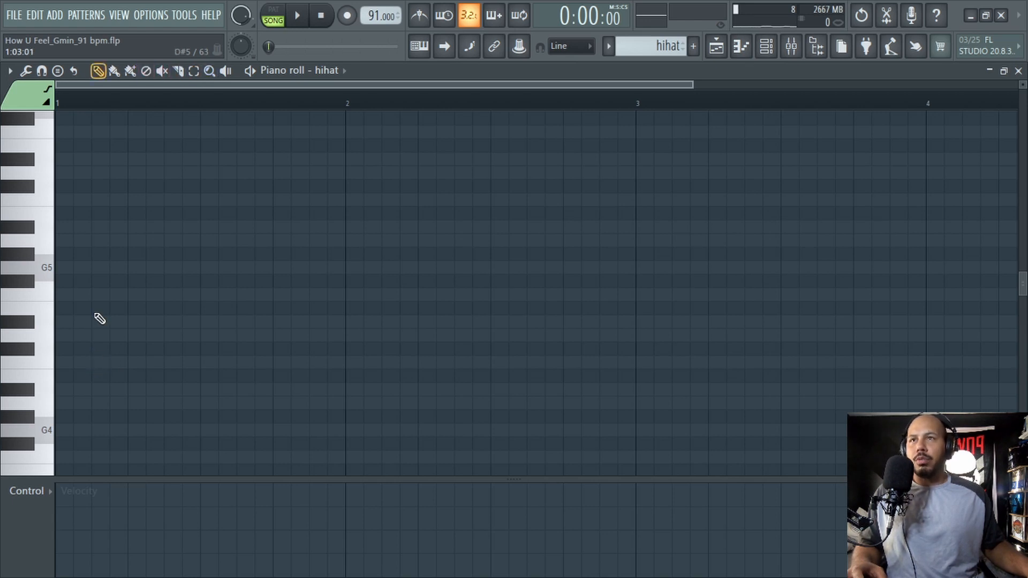
{"action": "key", "text": "c"}
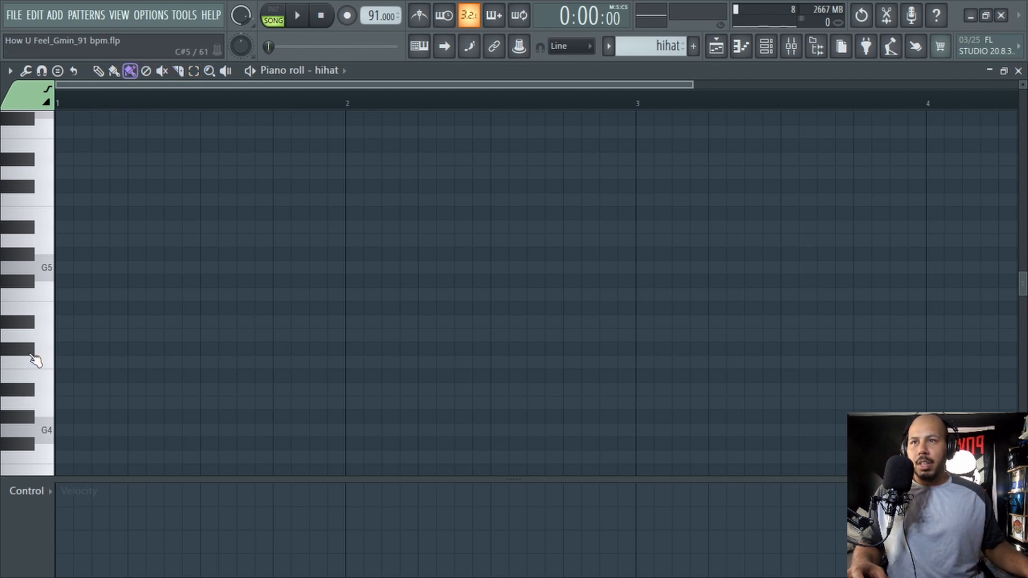
{"action": "left_click_drag", "start_coordinate": [75, 363], "coordinate": [580, 363]}
{"action": "key", "text": "space"}
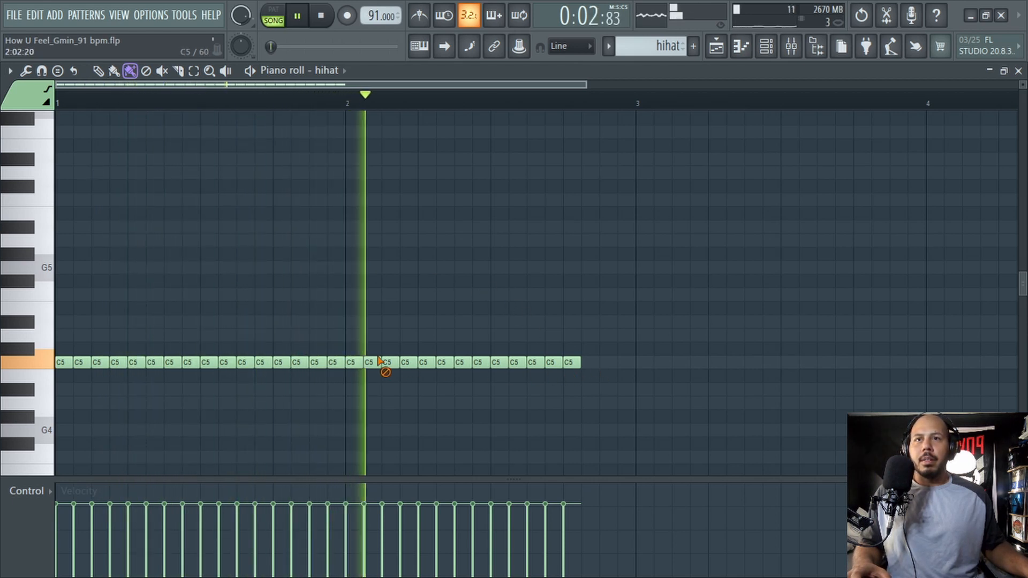
{"action": "mouse_move", "coordinate": [600, 368]}
{"action": "left_mouse_down"}
{"action": "mouse_move", "coordinate": [1017, 364]}
{"action": "mouse_move", "coordinate": [878, 368]}
{"action": "mouse_move", "coordinate": [930, 362]}
{"action": "mouse_move", "coordinate": [917, 365]}
{"action": "left_mouse_up"}
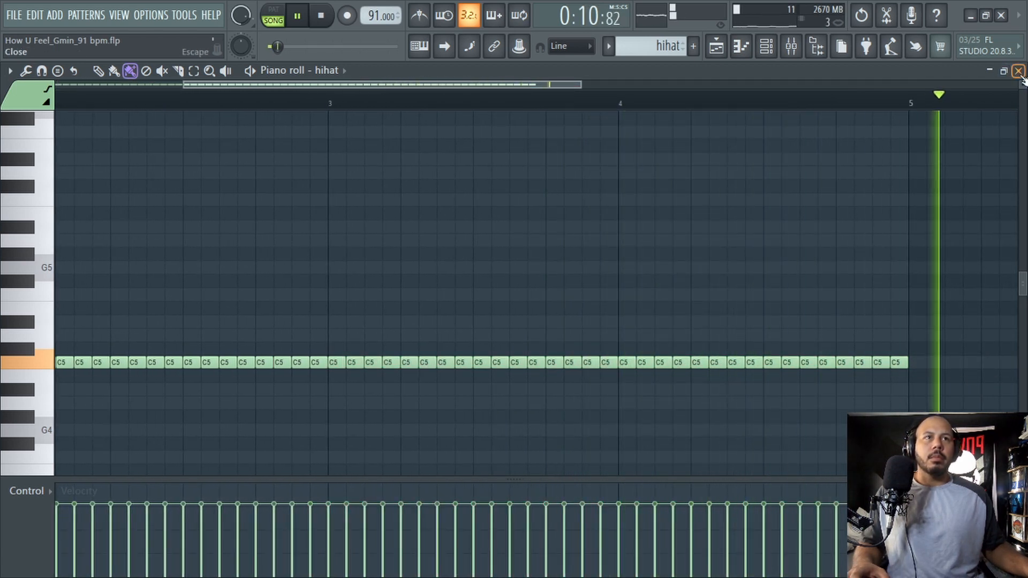
{"action": "key", "text": "space"}
Arrange the hihat pattern on its playlist track as two consecutive clips covering bars 1 to 8.
{"action": "key", "text": "F5"}
{"action": "left_click_drag", "start_coordinate": [539, 305], "coordinate": [297, 343]}
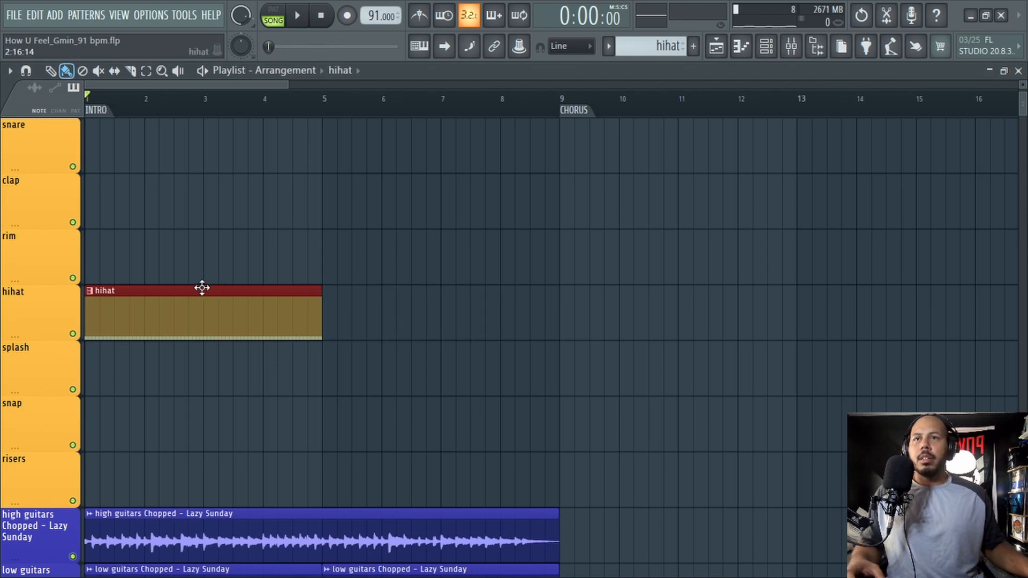
{"action": "left_click_drag", "start_coordinate": [202, 288], "coordinate": [427, 329]}
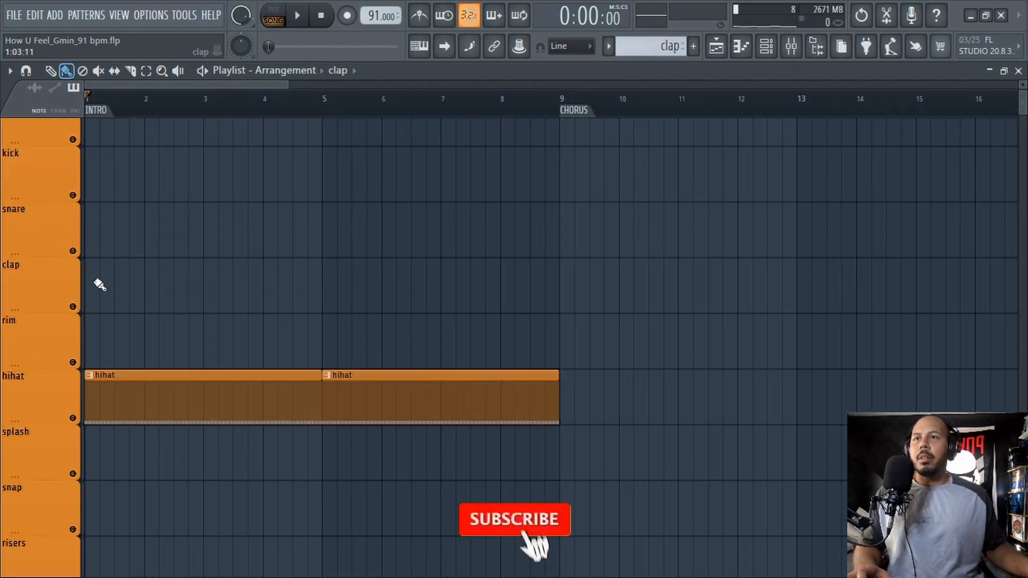
Place a four-bar clap clip at bar 1 on the clap track and duplicate it to bar 5.
{"action": "left_click", "coordinate": [88, 280]}
{"action": "mouse_move", "coordinate": [153, 287]}
{"action": "left_mouse_down"}
{"action": "mouse_move", "coordinate": [572, 328]}
{"action": "mouse_move", "coordinate": [320, 326]}
{"action": "left_mouse_up"}
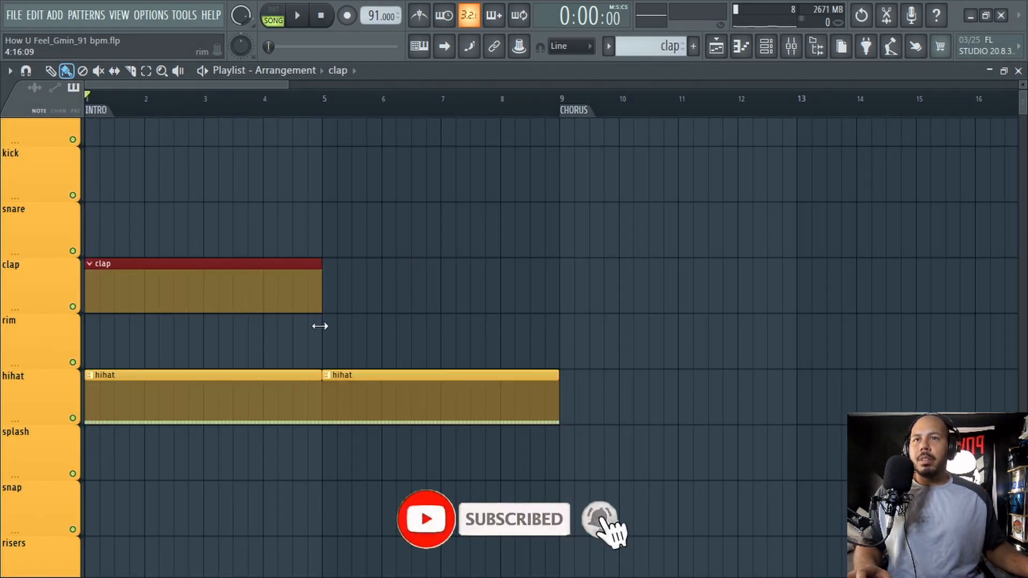
{"action": "left_click_drag", "start_coordinate": [216, 261], "coordinate": [427, 276]}
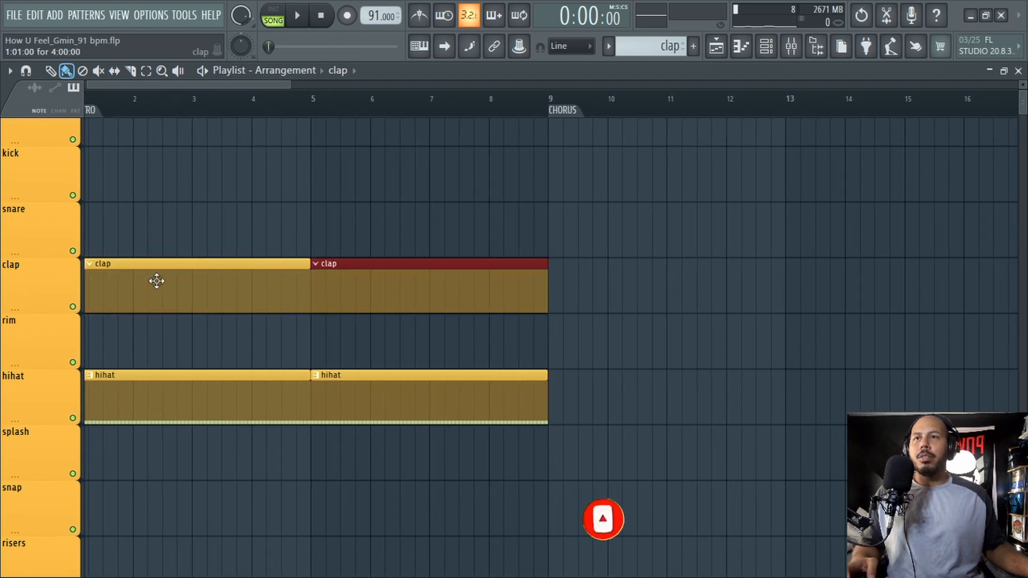
Draw C5 clap notes on beats 2 and 4 of bars 1 to 4 with Beat snapping, and return to the playlist.
{"action": "left_click", "coordinate": [745, 47]}
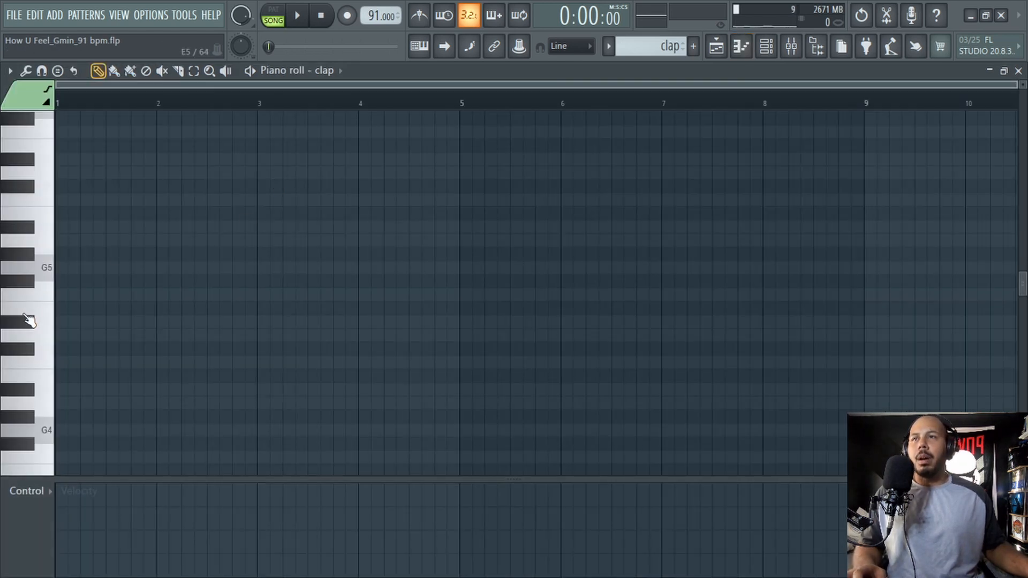
{"action": "left_click", "coordinate": [52, 364]}
{"action": "scroll", "coordinate": [91, 413], "scroll_direction": "down", "scroll_amount": 1}
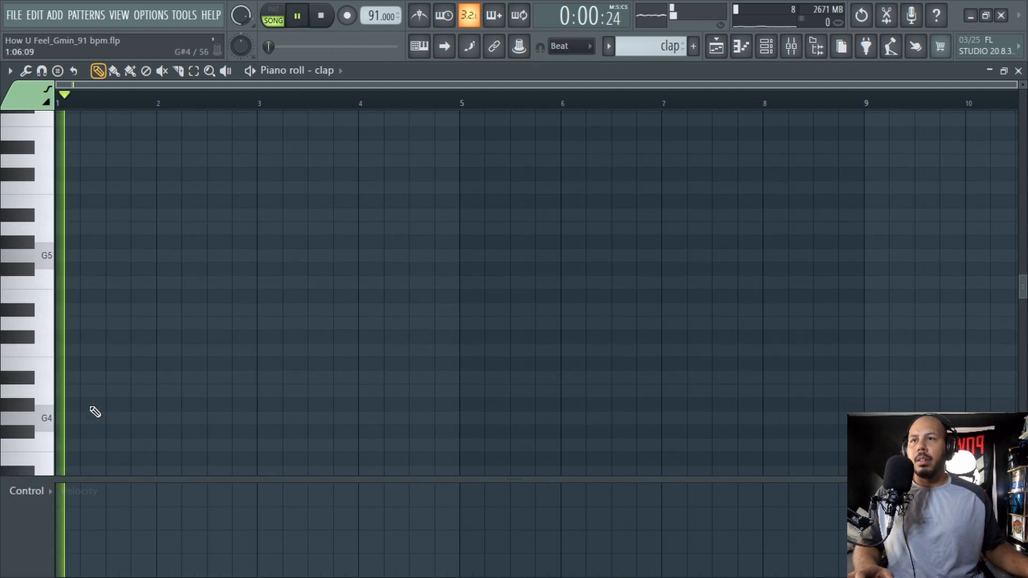
{"action": "key", "text": "space"}
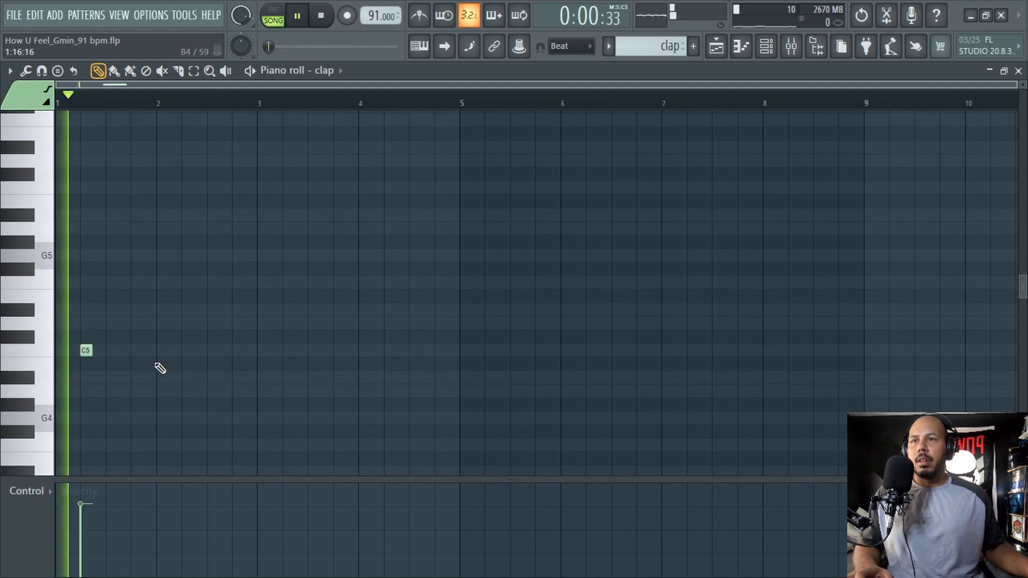
{"action": "left_click", "coordinate": [135, 353]}
{"action": "left_click", "coordinate": [188, 352]}
{"action": "left_click", "coordinate": [240, 352]}
{"action": "left_click", "coordinate": [289, 352]}
{"action": "left_click", "coordinate": [339, 352]}
{"action": "left_click", "coordinate": [389, 352]}
{"action": "left_click", "coordinate": [440, 352]}
{"action": "key", "text": "space"}
{"action": "key", "text": "F5"}
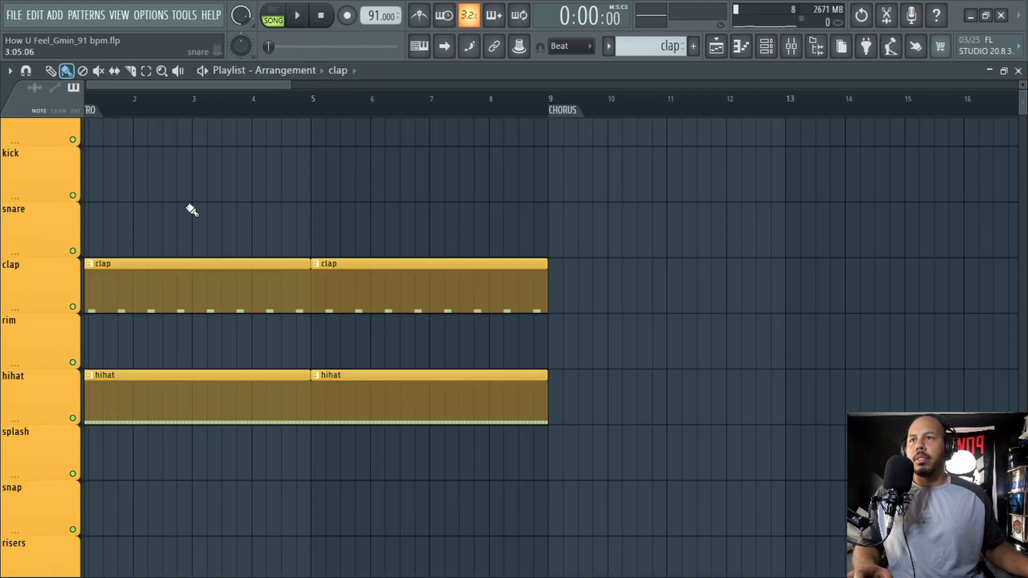
Place a splash clip at bar 1 and give its crash channel one long C6 note reaching well into bar 4.
{"action": "scroll", "coordinate": [161, 217], "scroll_direction": "up", "scroll_amount": 2}
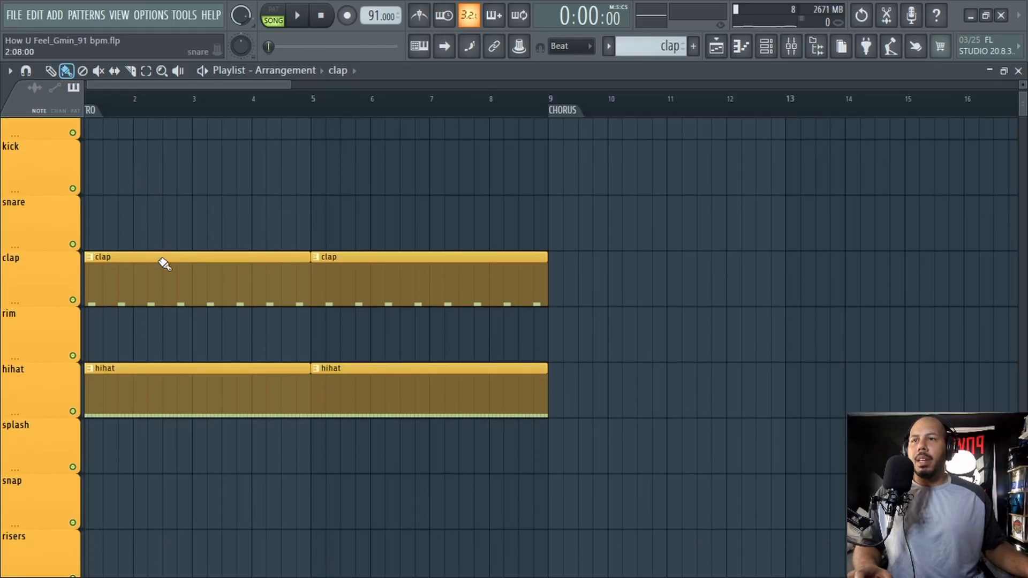
{"action": "scroll", "coordinate": [164, 264], "scroll_direction": "down", "scroll_amount": 3}
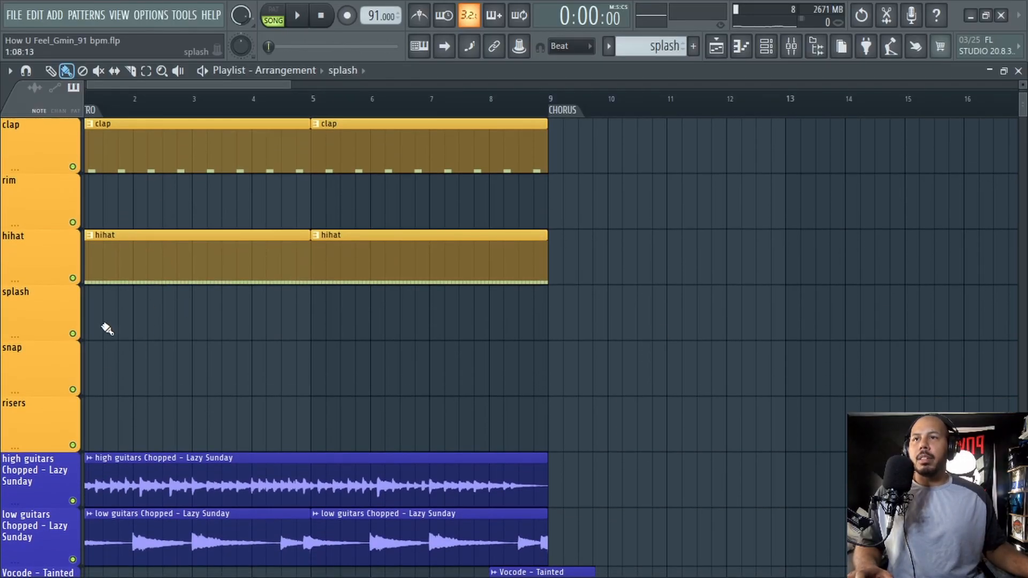
{"action": "left_click", "coordinate": [126, 316]}
{"action": "double_click", "coordinate": [126, 316]}
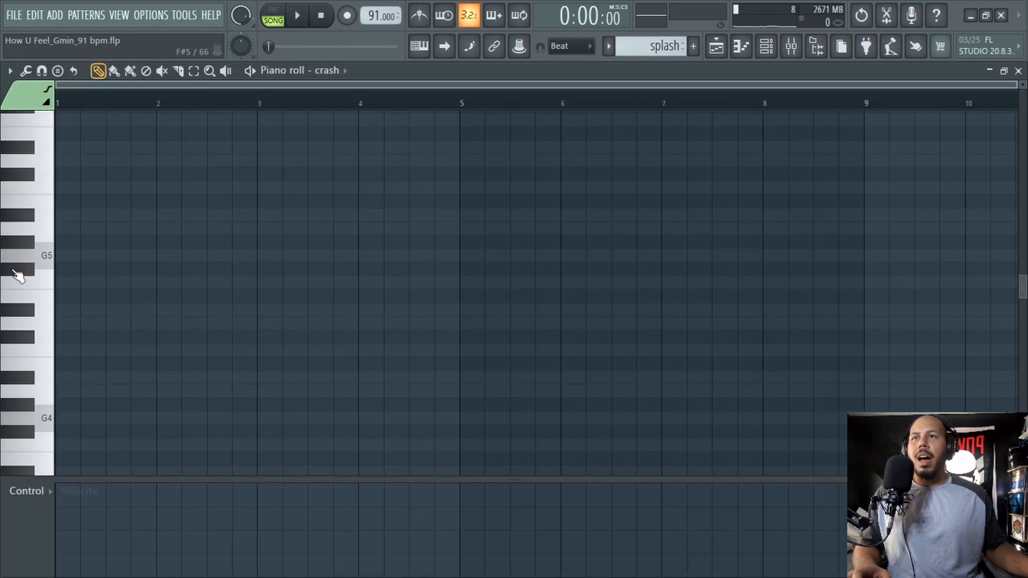
{"action": "scroll", "coordinate": [32, 300], "scroll_direction": "up", "scroll_amount": 1}
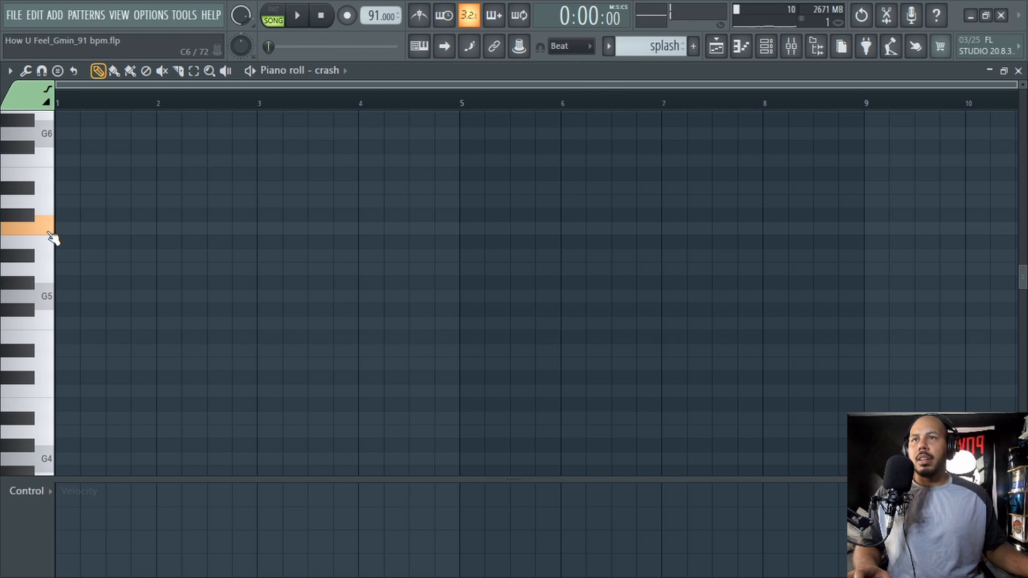
{"action": "left_click_drag", "start_coordinate": [86, 229], "coordinate": [435, 229]}
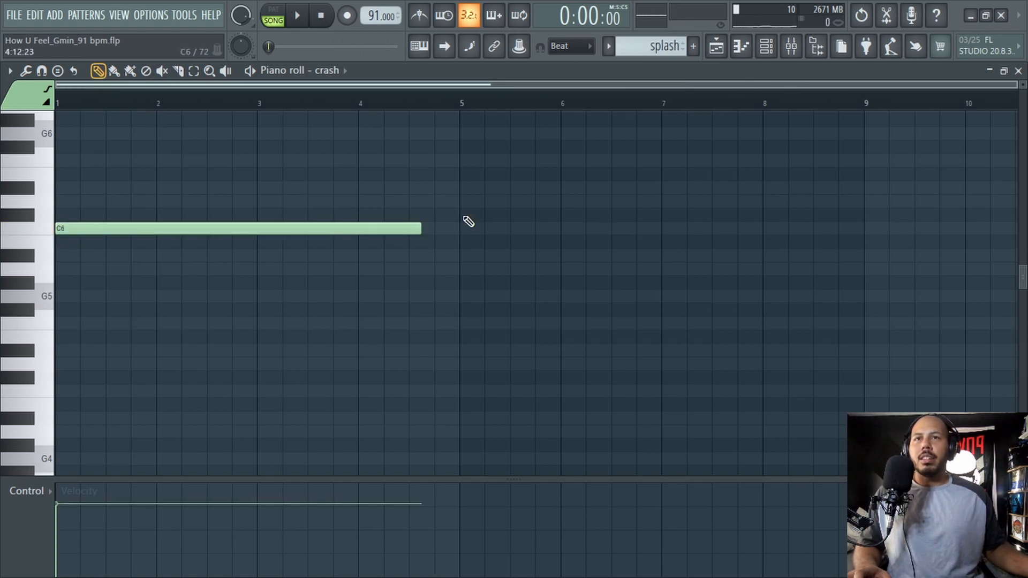
{"action": "left_click", "coordinate": [1018, 71]}
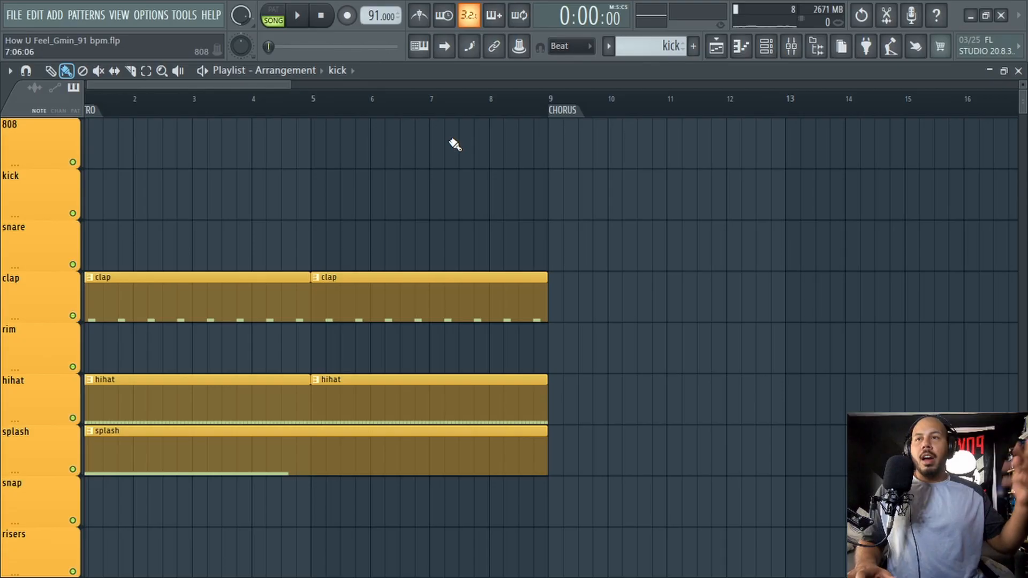
Place a four-bar kick clip at bar 1 on the kick track and duplicate it to bar 5.
{"action": "left_click", "coordinate": [132, 200]}
{"action": "left_click_drag", "start_coordinate": [169, 186], "coordinate": [364, 180]}
{"action": "left_click_drag", "start_coordinate": [393, 138], "coordinate": [402, 135]}
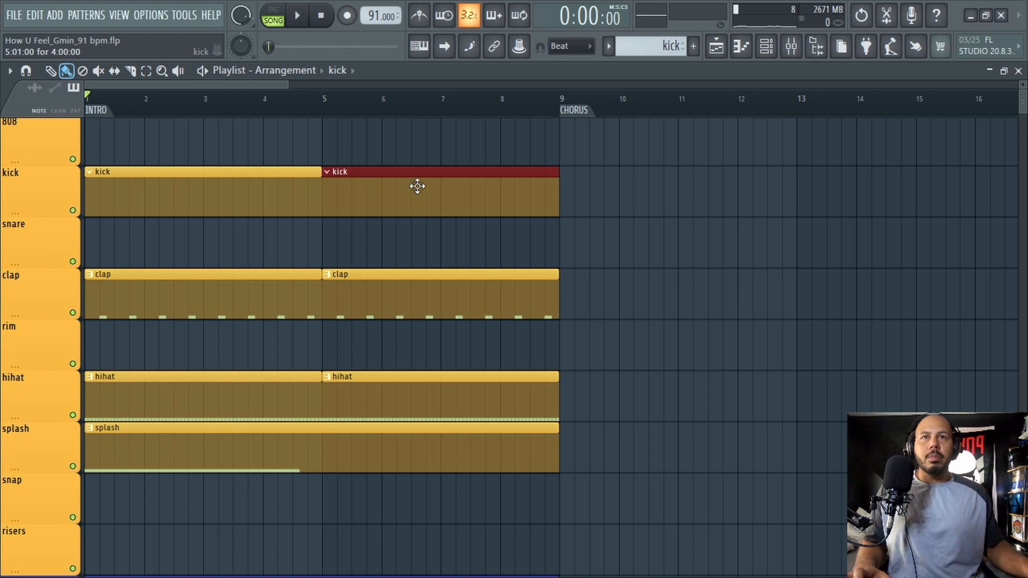
Program a syncopated C5 kick pattern across bars 1 to 4 with 1/4 beat snapping, closing with hits in the last beat of bar 4.
{"action": "double_click", "coordinate": [386, 205]}
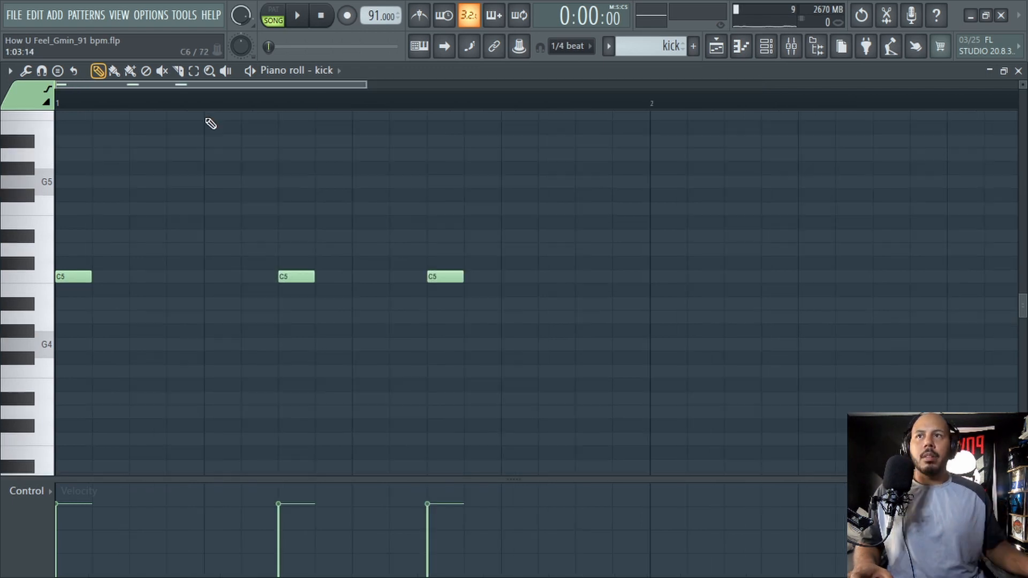
{"action": "key", "text": "space"}
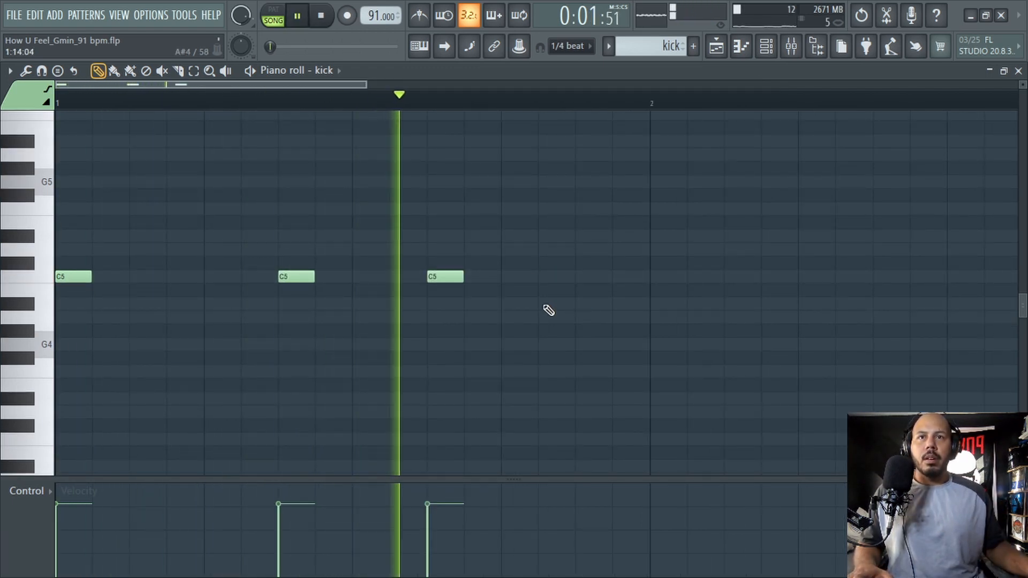
{"action": "left_click", "coordinate": [516, 277]}
{"action": "scroll", "coordinate": [522, 278], "scroll_direction": "up", "scroll_amount": 1}
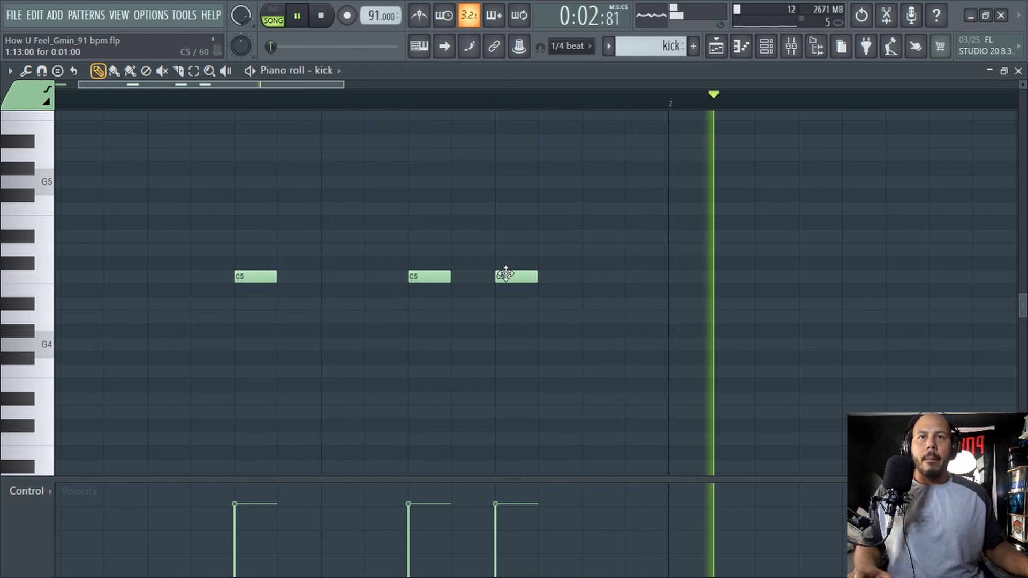
{"action": "left_click_drag", "start_coordinate": [501, 272], "coordinate": [544, 273]}
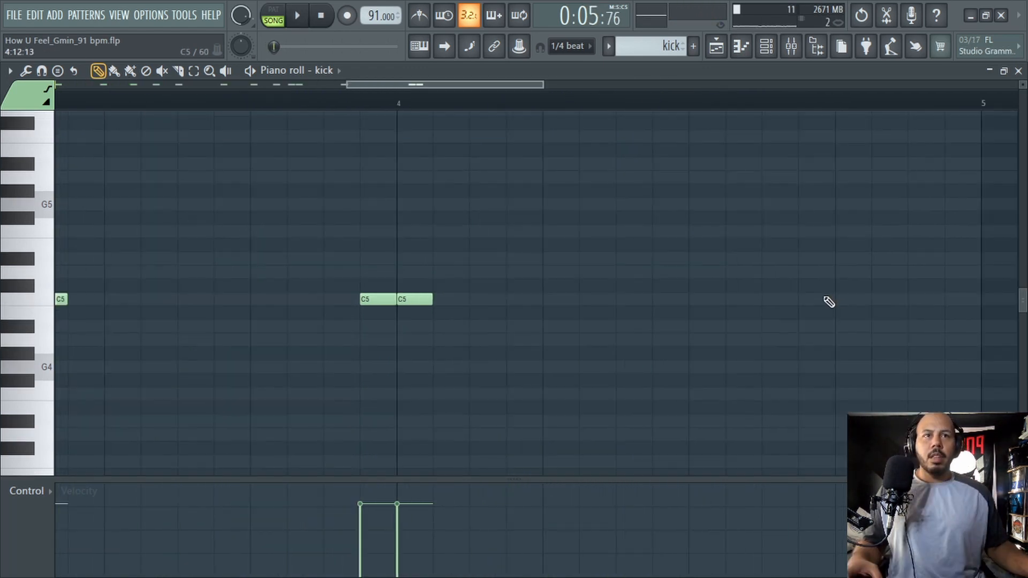
{"action": "left_click", "coordinate": [841, 298]}
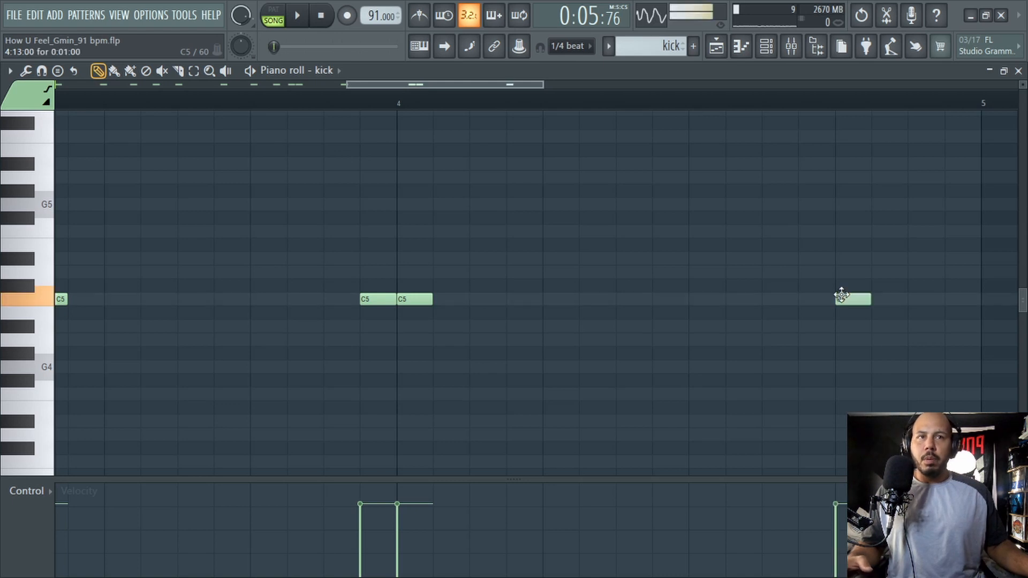
{"action": "left_click", "coordinate": [888, 299]}
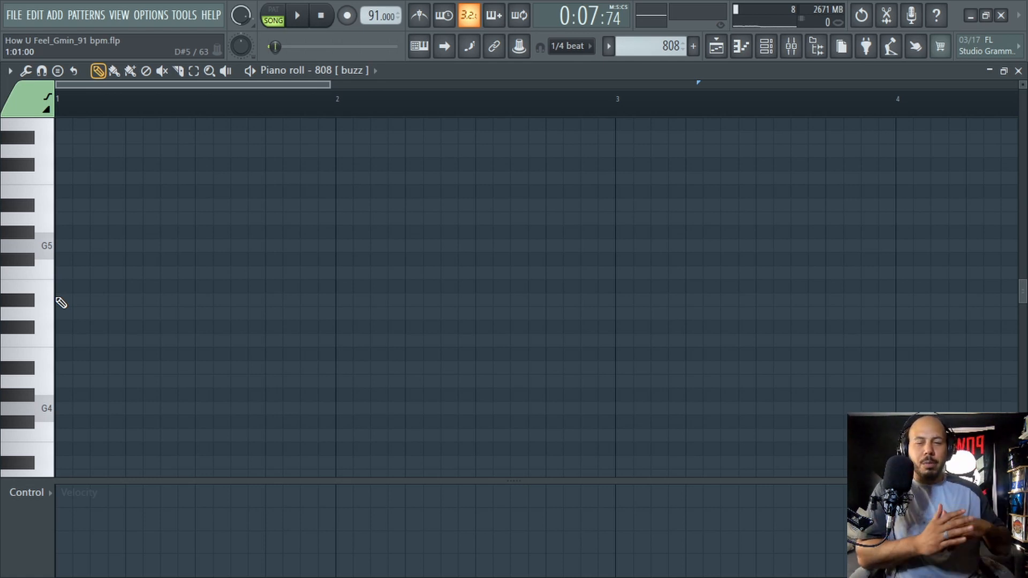
Start the 808 bassline with G4 notes on steps 1 and 7 of bar 1, shorten the second, and lower the note at bar 2.
{"action": "scroll", "coordinate": [61, 303], "scroll_direction": "down", "scroll_amount": 3}
{"action": "left_click", "coordinate": [65, 270]}
{"action": "left_click", "coordinate": [167, 271]}
{"action": "key", "text": "space"}
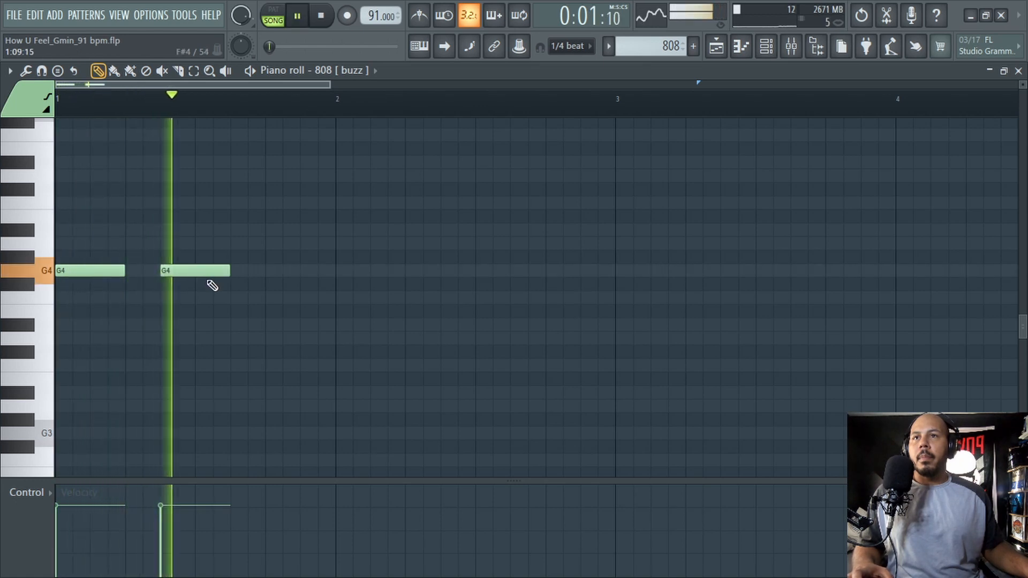
{"action": "left_click_drag", "start_coordinate": [229, 271], "coordinate": [195, 271]}
{"action": "key", "text": "space"}
{"action": "left_click_drag", "start_coordinate": [338, 272], "coordinate": [341, 302]}
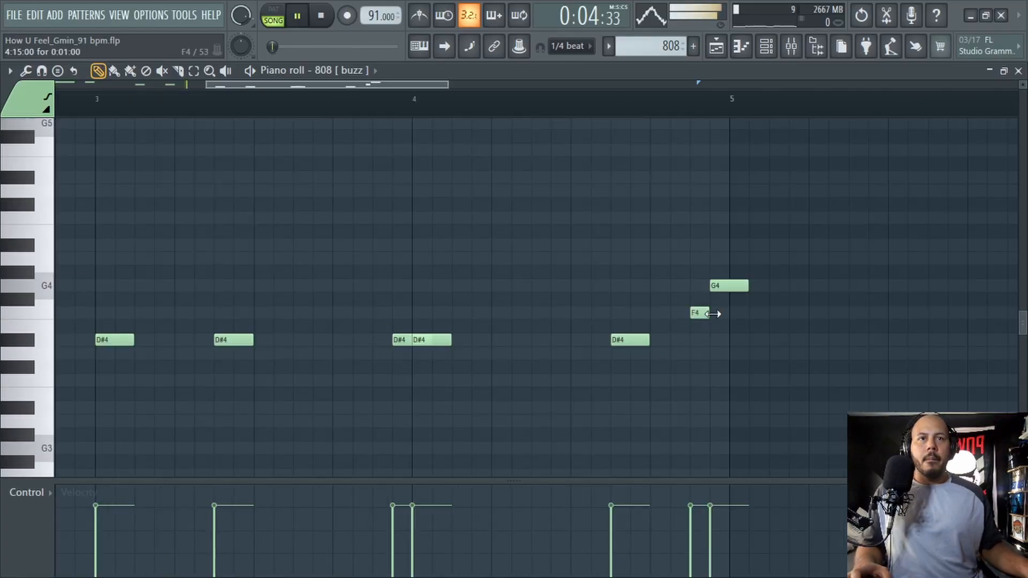
In the 808 pattern, shorten the final note to end at bar 5 and lengthen the D#4 note at bar 4 to half a bar.
{"action": "scroll", "coordinate": [712, 308], "scroll_direction": "down", "scroll_amount": 1}
{"action": "left_click_drag", "start_coordinate": [740, 289], "coordinate": [724, 292]}
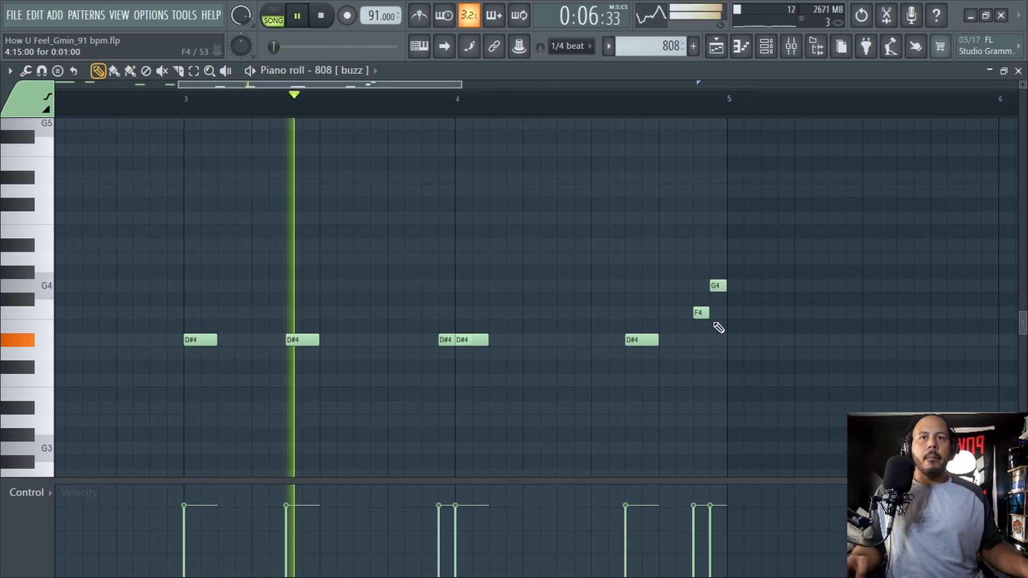
{"action": "left_click_drag", "start_coordinate": [443, 294], "coordinate": [505, 356]}
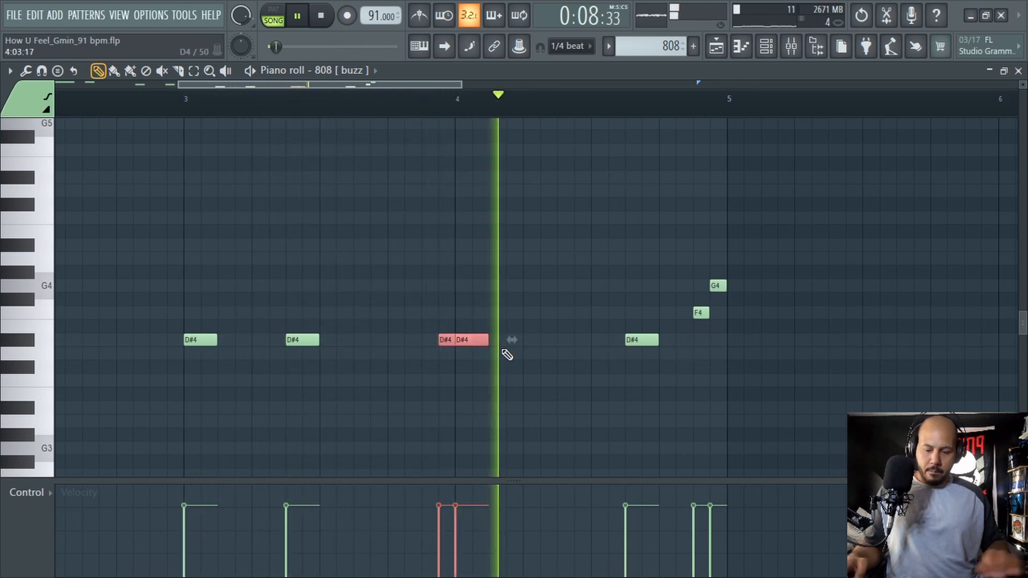
{"action": "key", "text": "ctrl+l"}
{"action": "left_click", "coordinate": [555, 305]}
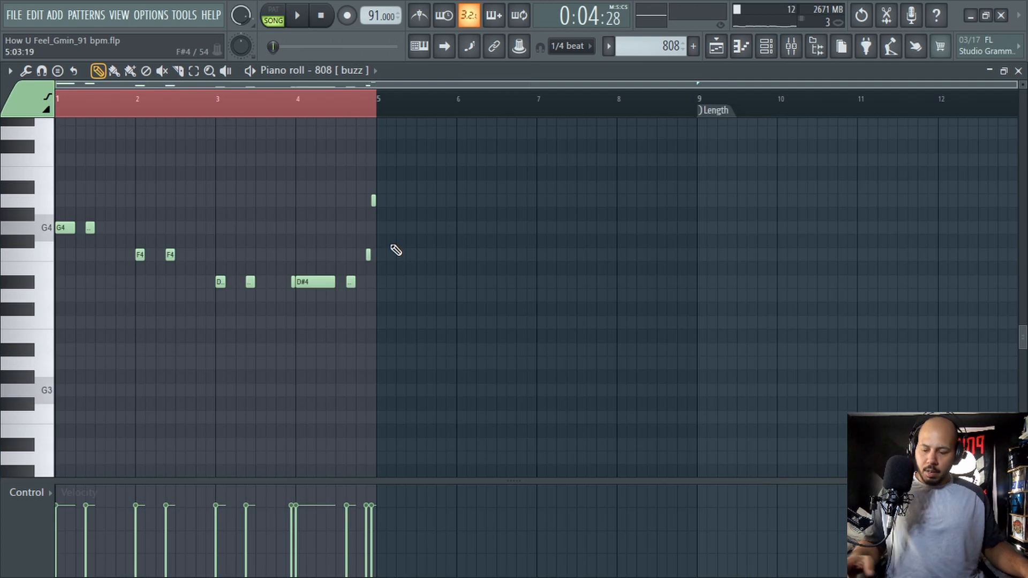
Lower the entire 808 bassline by two octaves so it starts on G2.
{"action": "key", "text": "ctrl+a"}
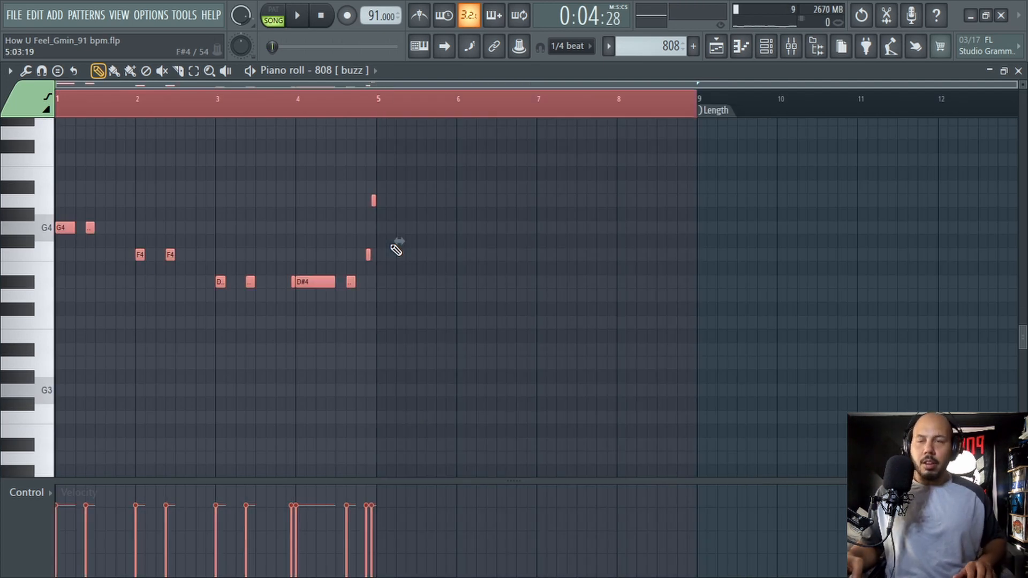
{"action": "key", "text": "Delete"}
{"action": "scroll", "coordinate": [160, 294], "scroll_direction": "down", "scroll_amount": 4}
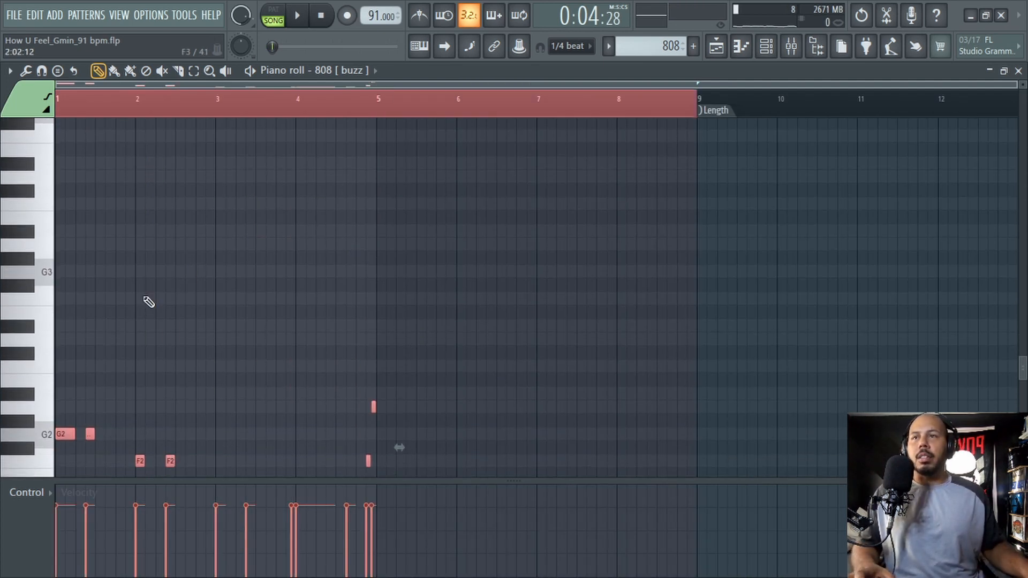
{"action": "key", "text": "space"}
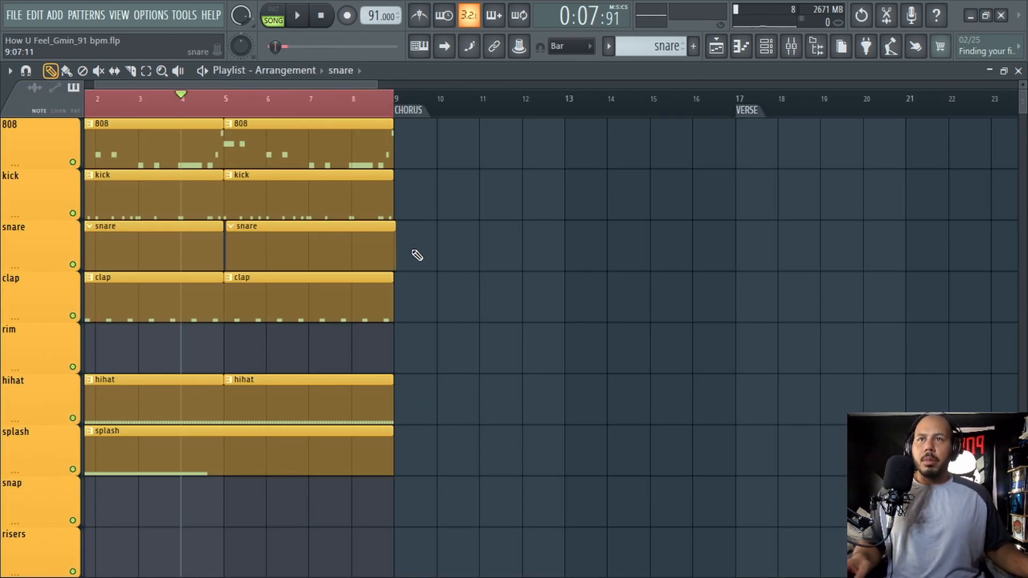
Fit the second snare clip to bars 5 to 8 and start the snare pattern with D#5 hits on steps 15 and 16 of bar 1.
{"action": "left_click", "coordinate": [344, 252]}
{"action": "double_click", "coordinate": [344, 252]}
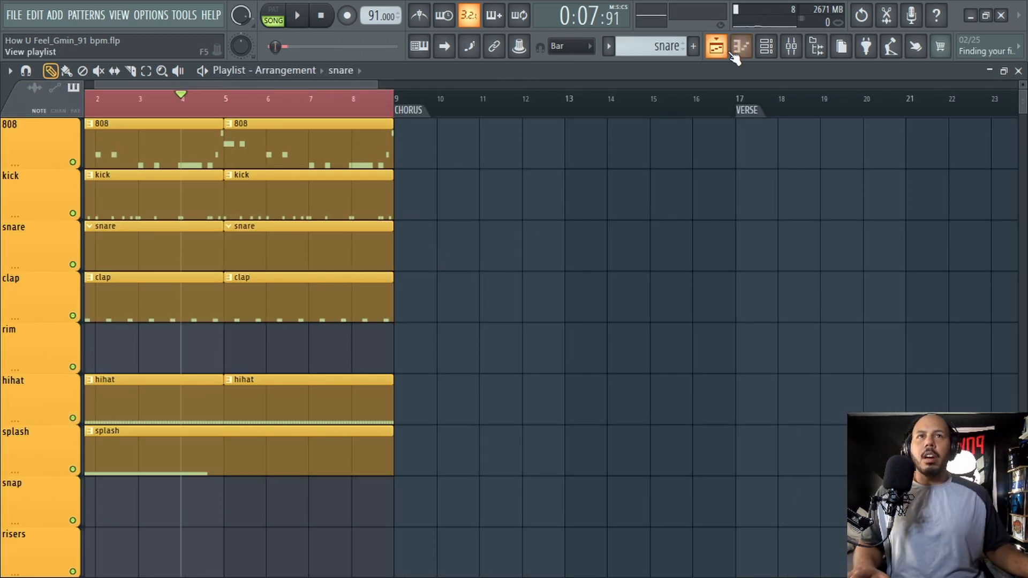
{"action": "left_click_drag", "start_coordinate": [150, 253], "coordinate": [235, 294]}
{"action": "scroll", "coordinate": [237, 294], "scroll_direction": "up", "scroll_amount": 1}
{"action": "left_click_drag", "start_coordinate": [32, 272], "coordinate": [41, 353]}
{"action": "left_click", "coordinate": [35, 277]}
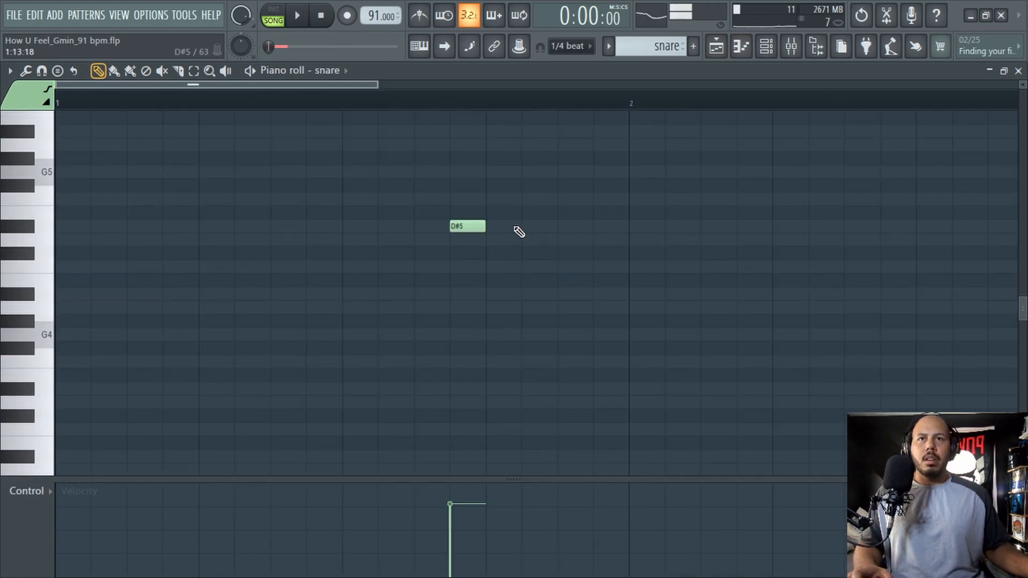
{"action": "key", "text": "space"}
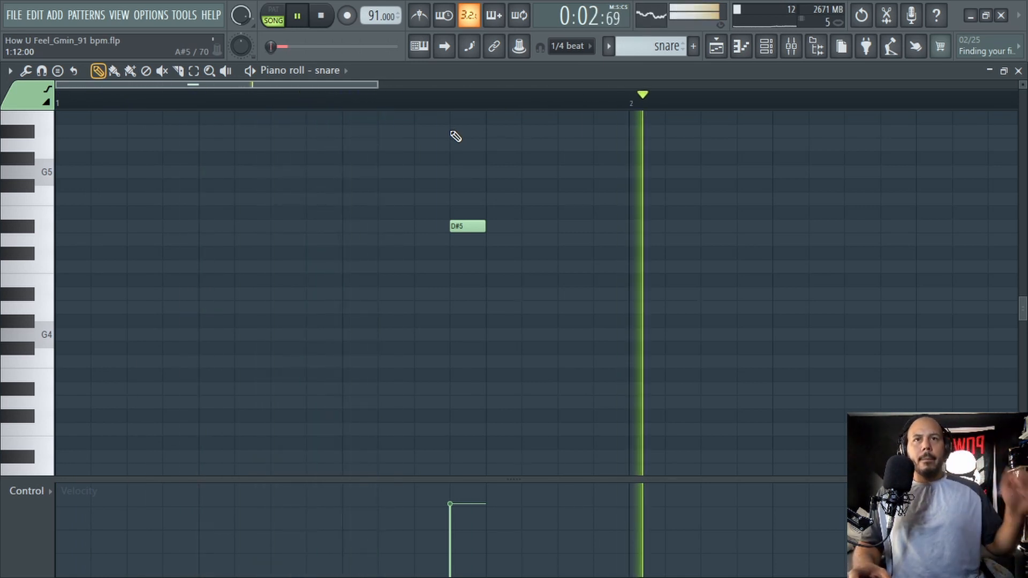
{"action": "key", "text": "space"}
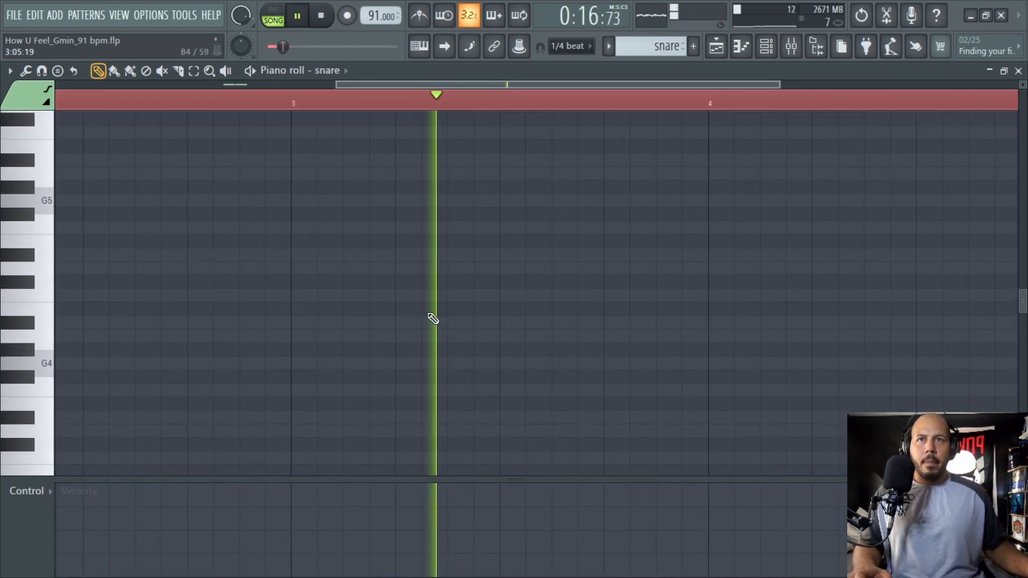
Add D#5 snare hits on steps 8 and 10 of bar 3, plus a closely spaced double hit from step 15, and return to the playlist.
{"action": "key", "text": "space"}
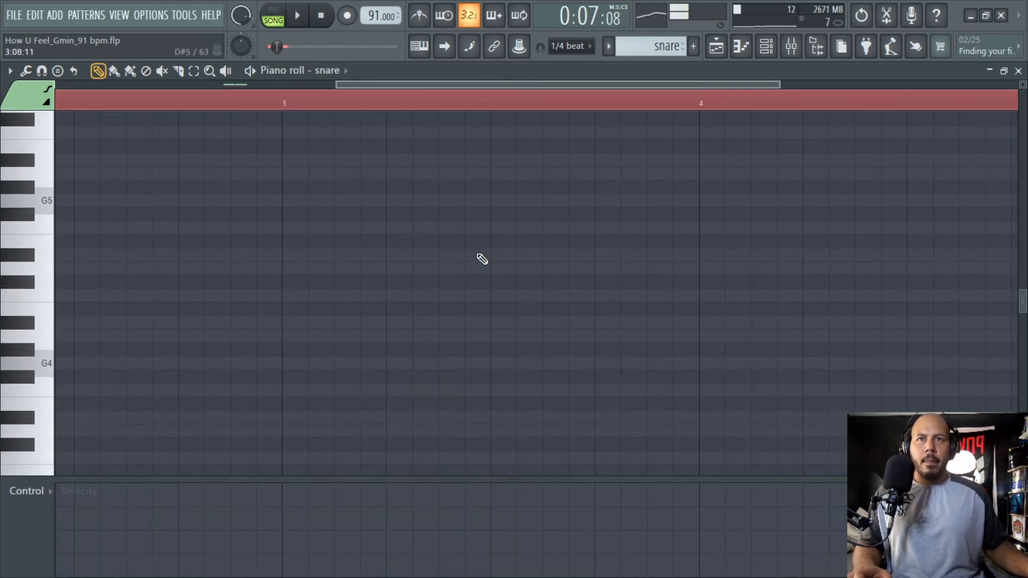
{"action": "left_click", "coordinate": [376, 109]}
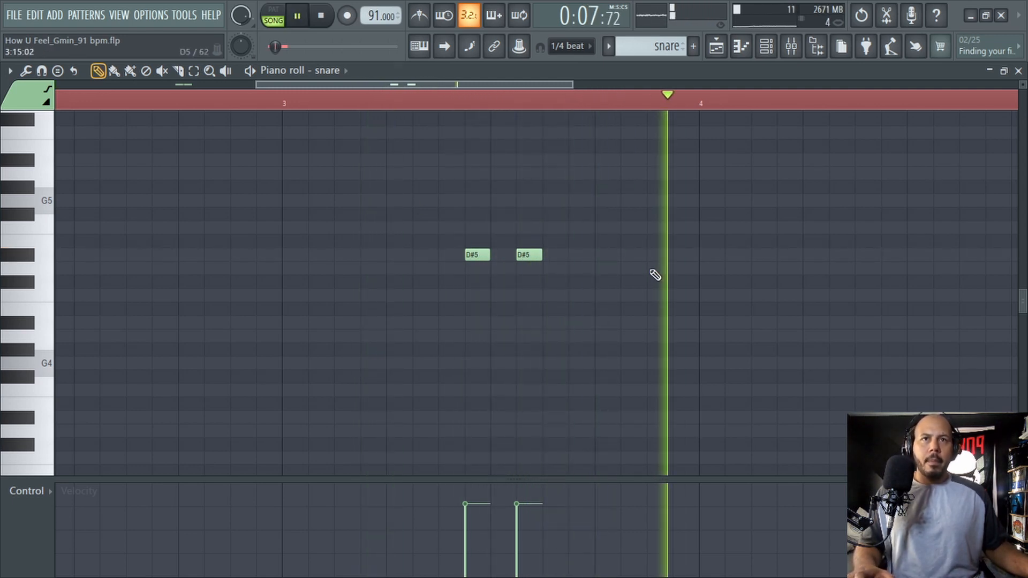
{"action": "key", "text": "space"}
{"action": "scroll", "coordinate": [662, 276], "scroll_direction": "up", "scroll_amount": 4}
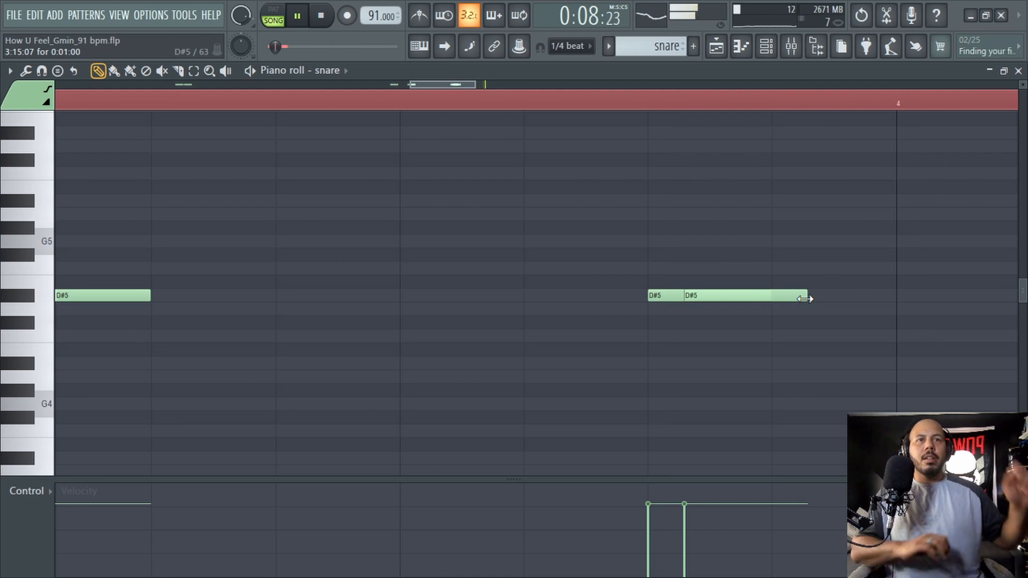
{"action": "scroll", "coordinate": [801, 300], "scroll_direction": "down", "scroll_amount": 5}
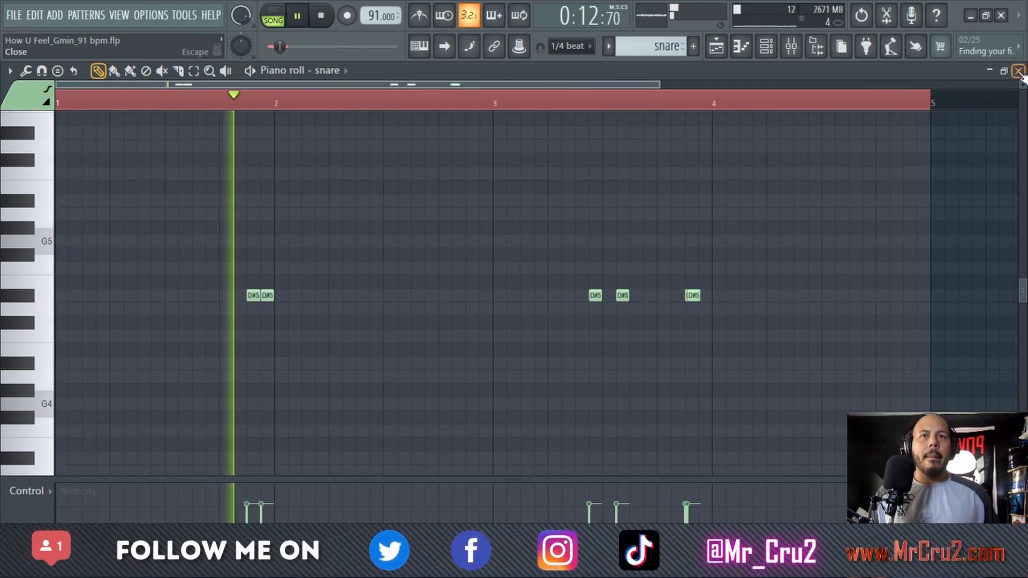
{"action": "left_click", "coordinate": [1018, 70]}
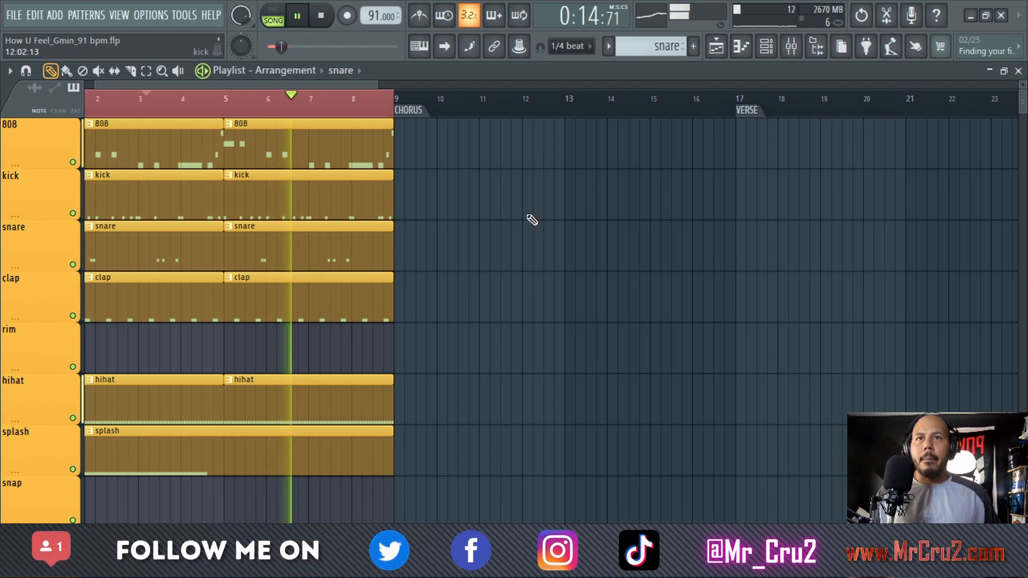
{"action": "key", "text": "space"}
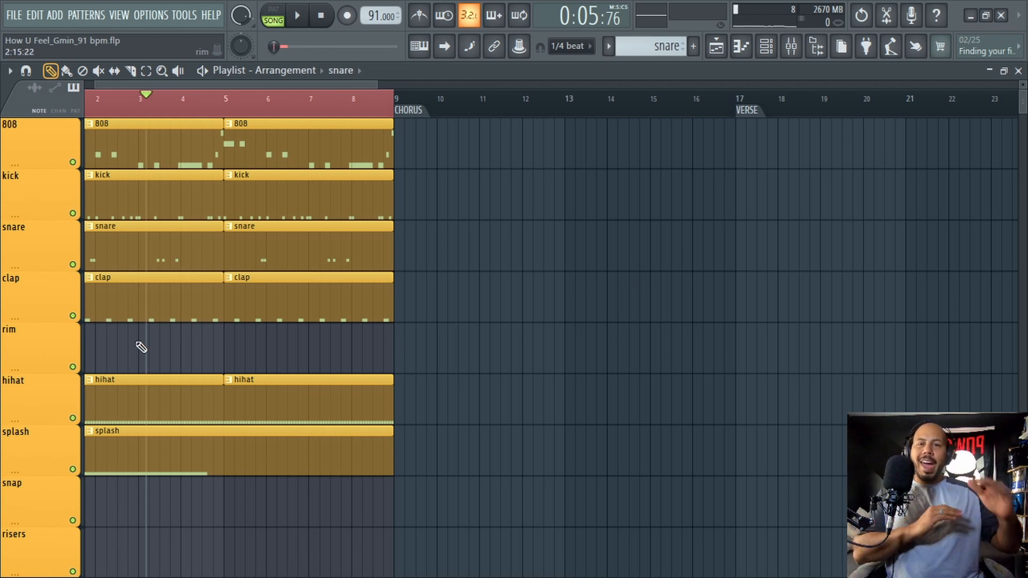
Begin the rim pattern with C5 hits on step 4 of bar 1 and step 12 of bar 2, checking the timing by playback.
{"action": "scroll", "coordinate": [107, 359], "scroll_direction": "down", "scroll_amount": 2}
{"action": "scroll", "coordinate": [104, 363], "scroll_direction": "up", "scroll_amount": 2}
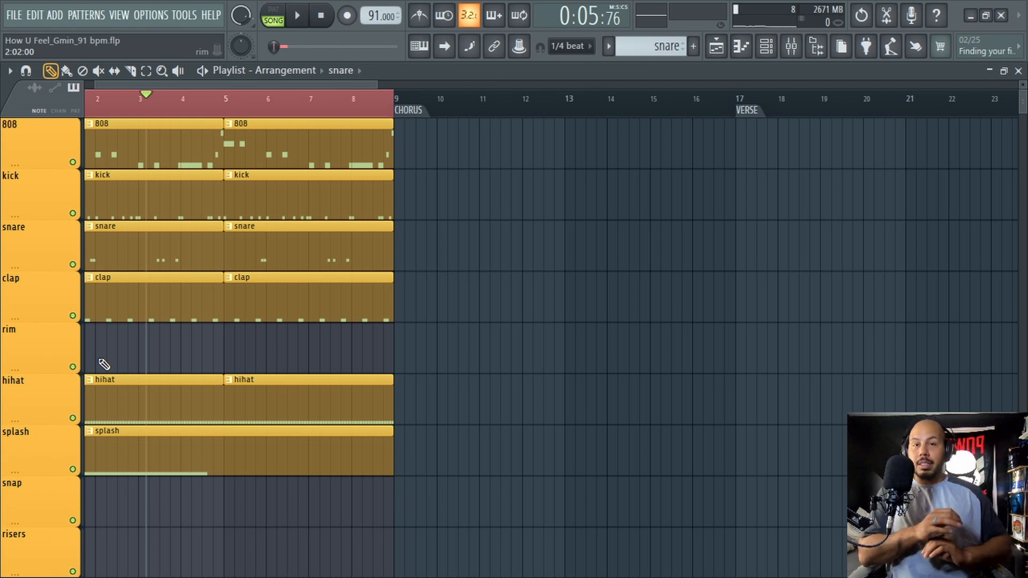
{"action": "left_click", "coordinate": [102, 336]}
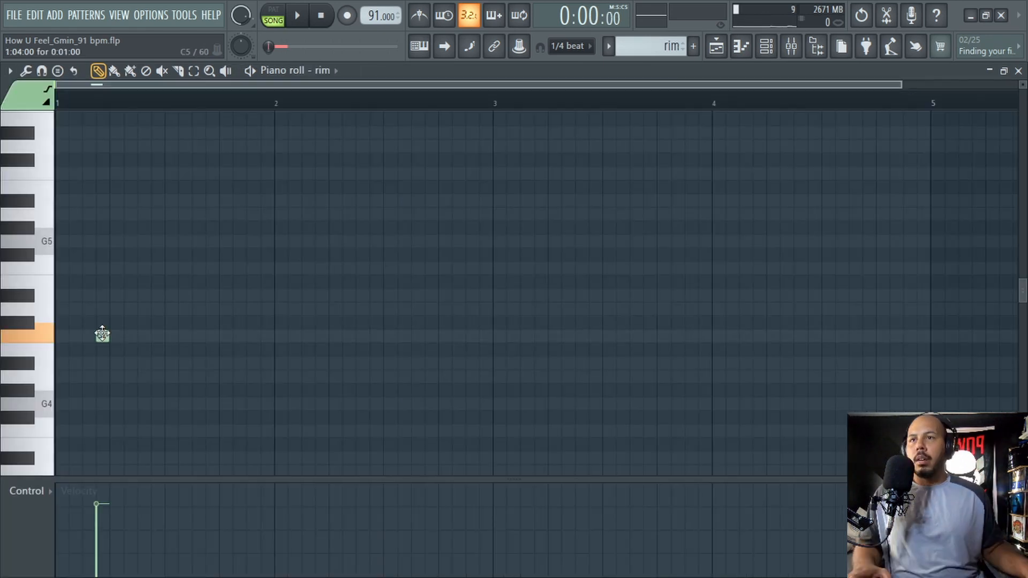
{"action": "key", "text": "space"}
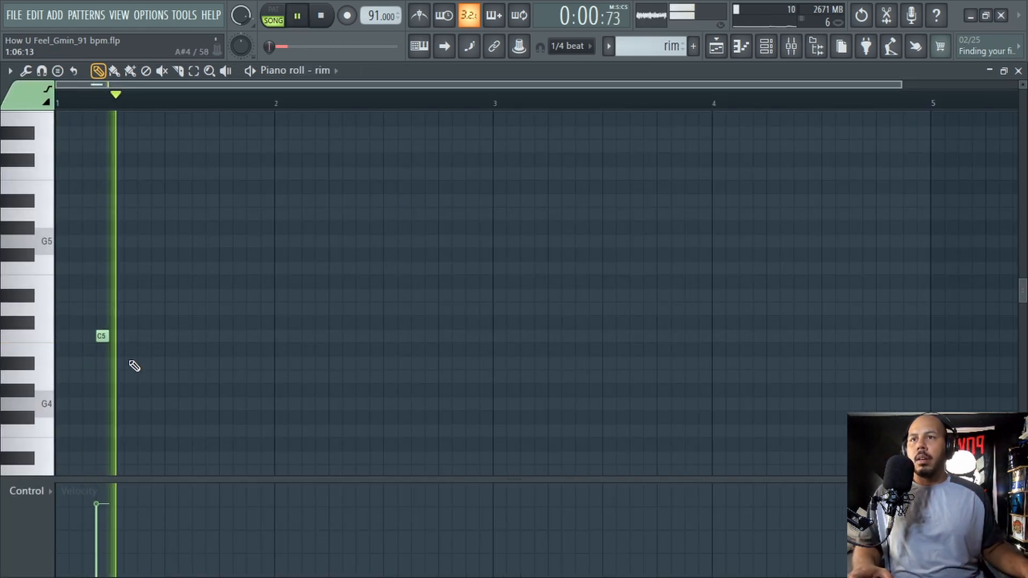
{"action": "right_click", "coordinate": [511, 345]}
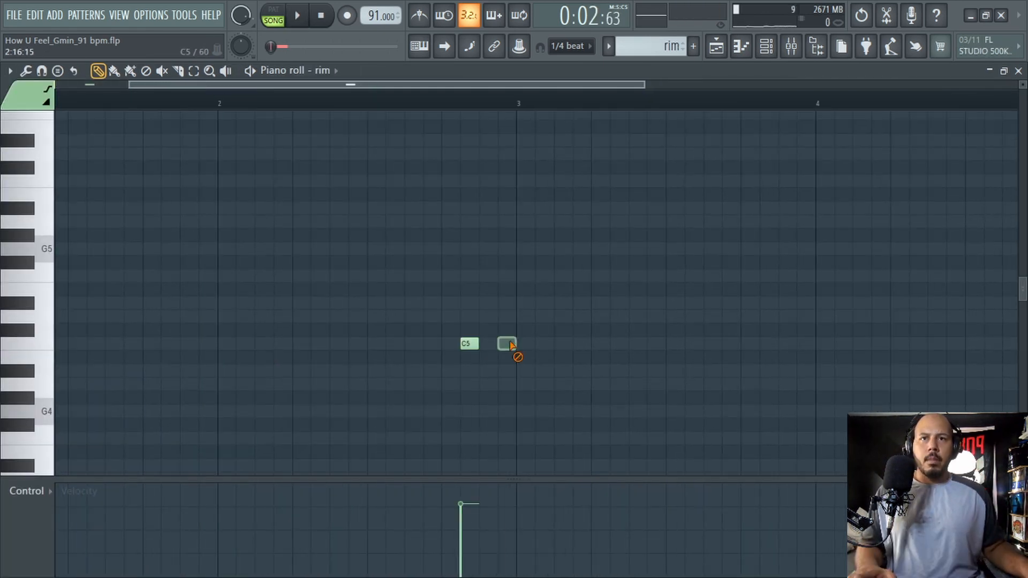
{"action": "key", "text": "space"}
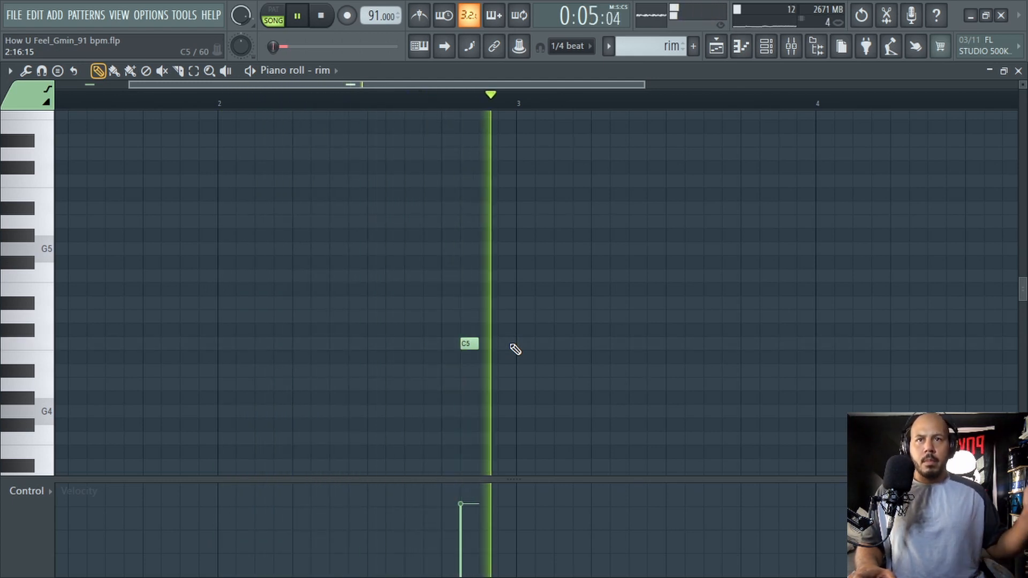
{"action": "key", "text": "space"}
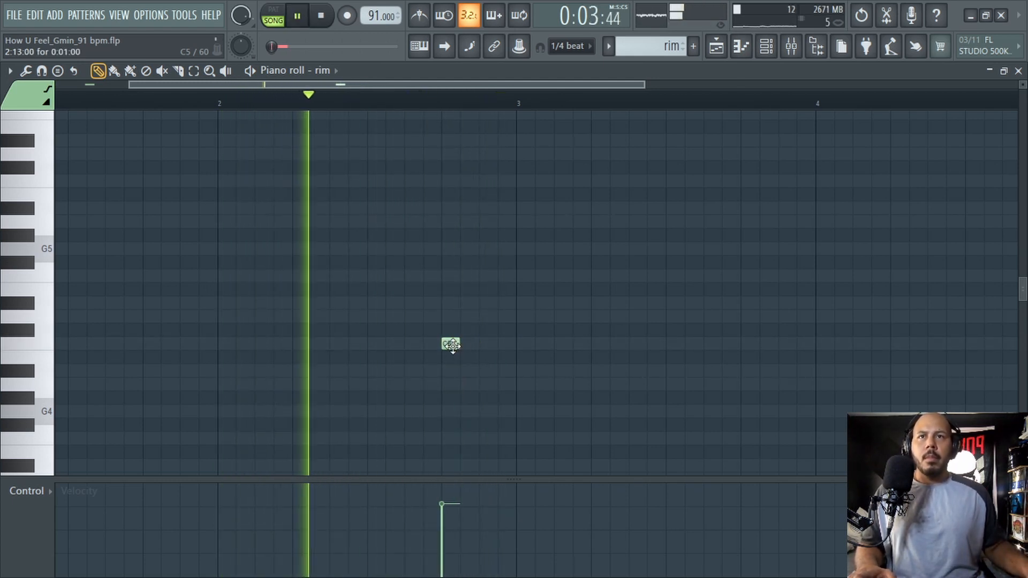
{"action": "left_click_drag", "start_coordinate": [453, 346], "coordinate": [438, 347]}
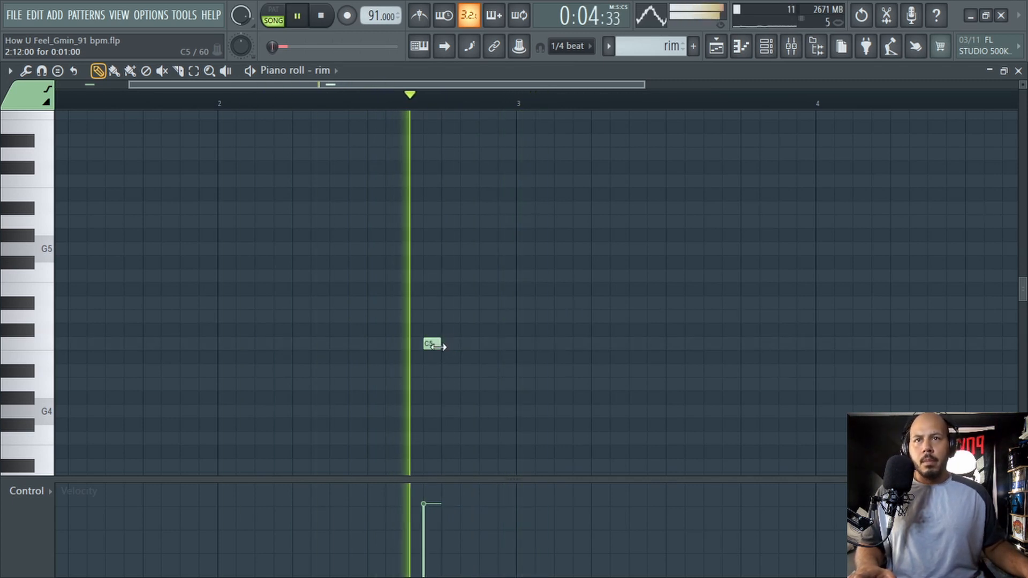
Add a C5 rim hit in bar 4, shift it to step 6 while listening, and return to the playlist.
{"action": "scroll", "coordinate": [551, 362], "scroll_direction": "down", "scroll_amount": 3}
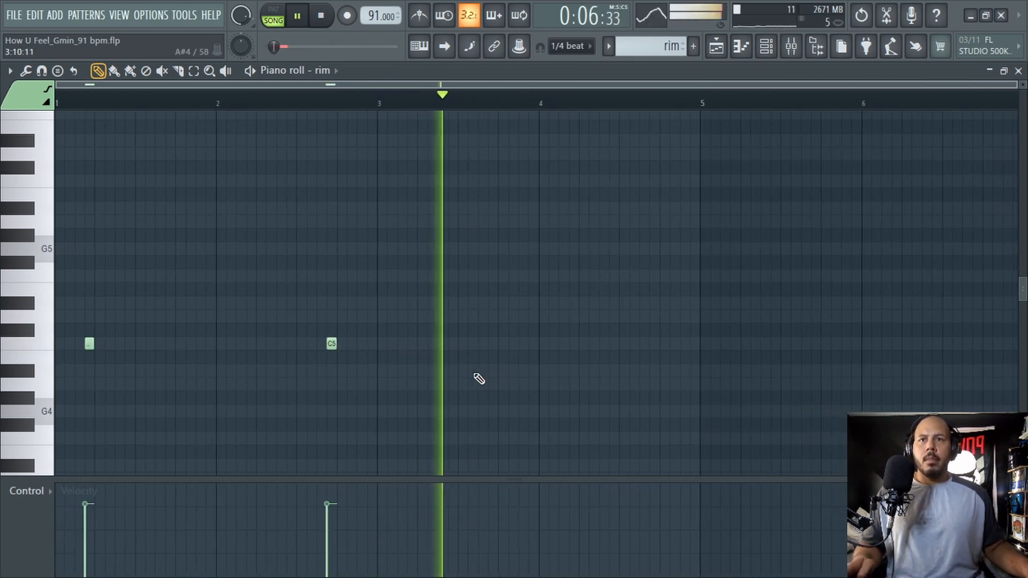
{"action": "scroll", "coordinate": [479, 379], "scroll_direction": "up", "scroll_amount": 4}
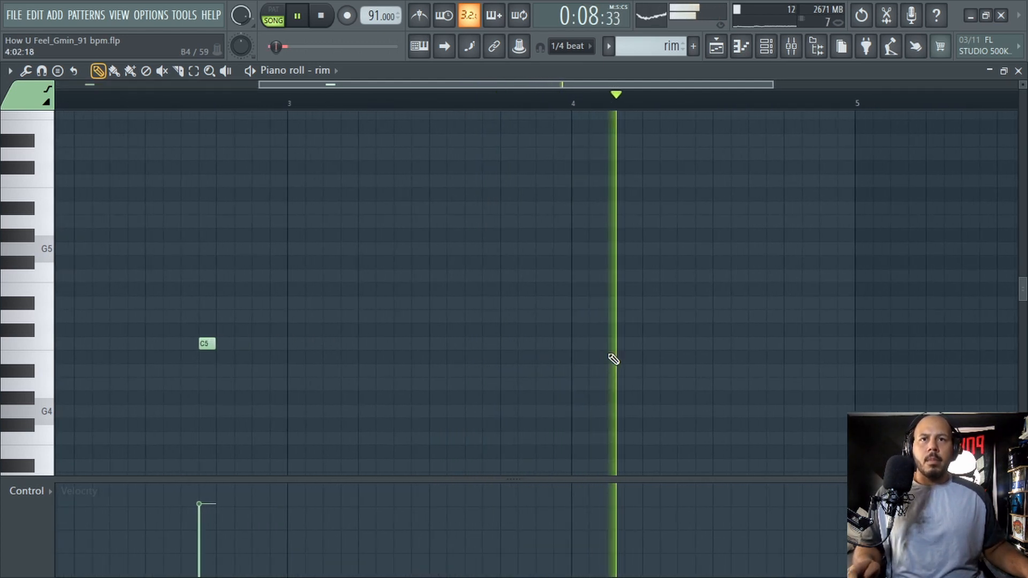
{"action": "left_click", "coordinate": [807, 347]}
{"action": "key", "text": "space"}
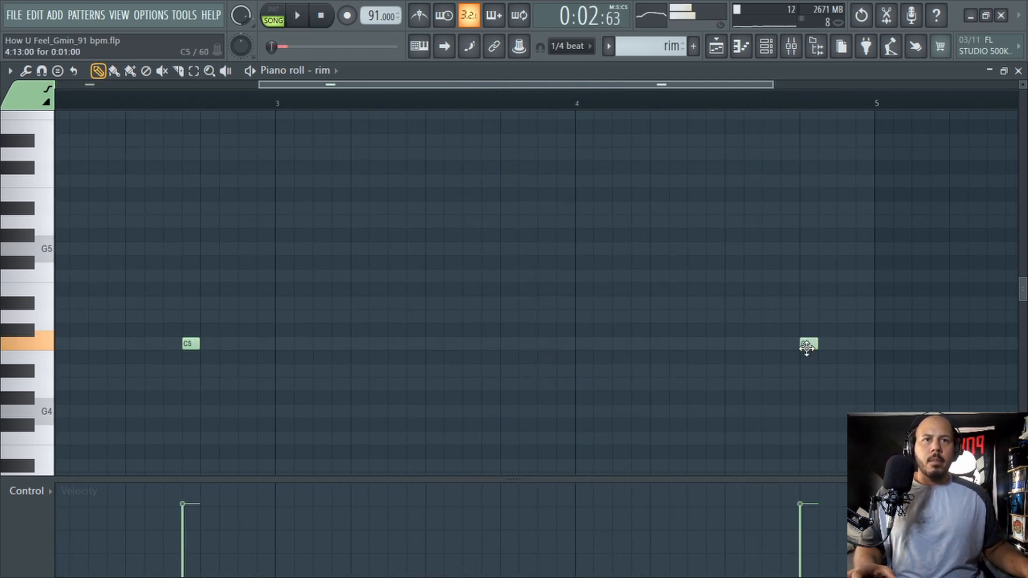
{"action": "scroll", "coordinate": [714, 145], "scroll_direction": "right", "scroll_amount": 1}
{"action": "left_click", "coordinate": [709, 103]}
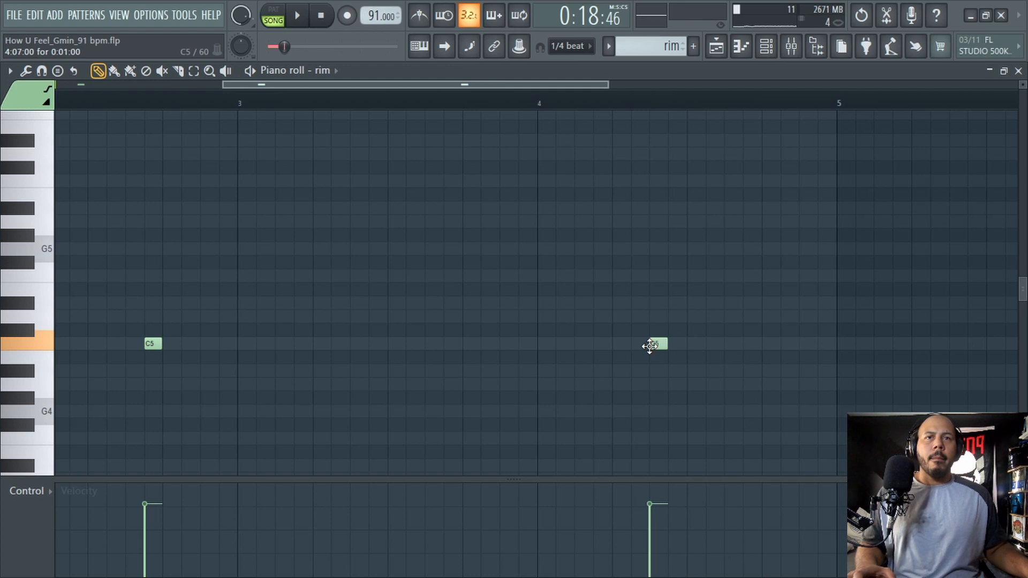
{"action": "key", "text": "space"}
{"action": "key", "text": "space"}
{"action": "key", "text": "space"}
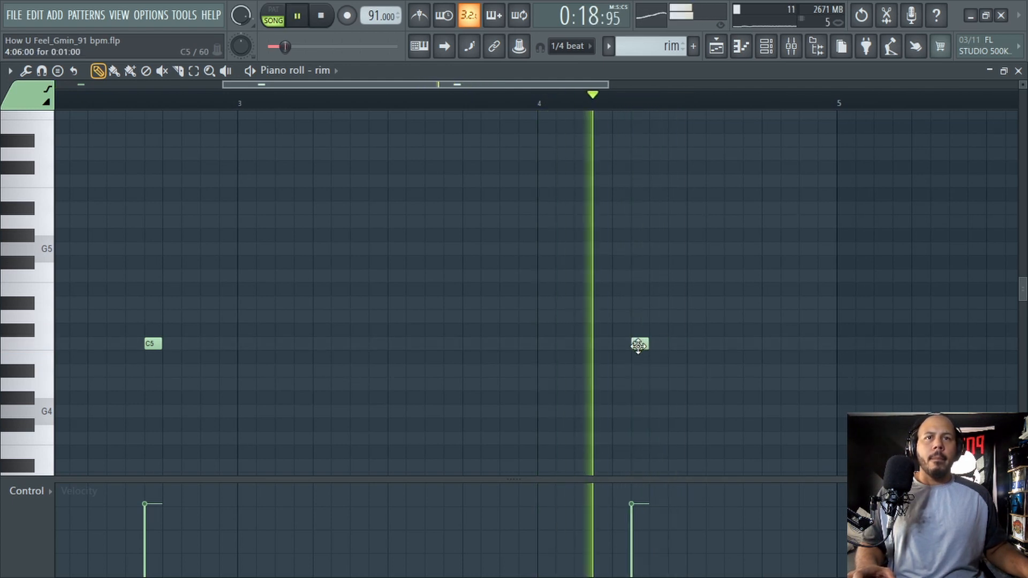
{"action": "left_click", "coordinate": [1019, 71]}
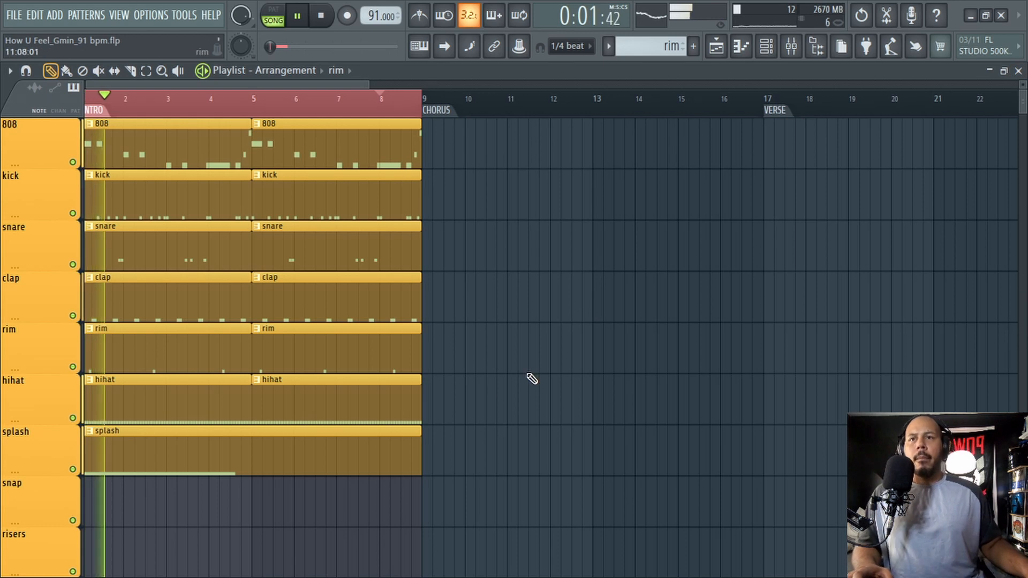
Open the snap pattern, add C5 hits on steps 5 and 13 of bars 3 and 4, and return to the playlist.
{"action": "scroll", "coordinate": [528, 378], "scroll_direction": "down", "scroll_amount": 2}
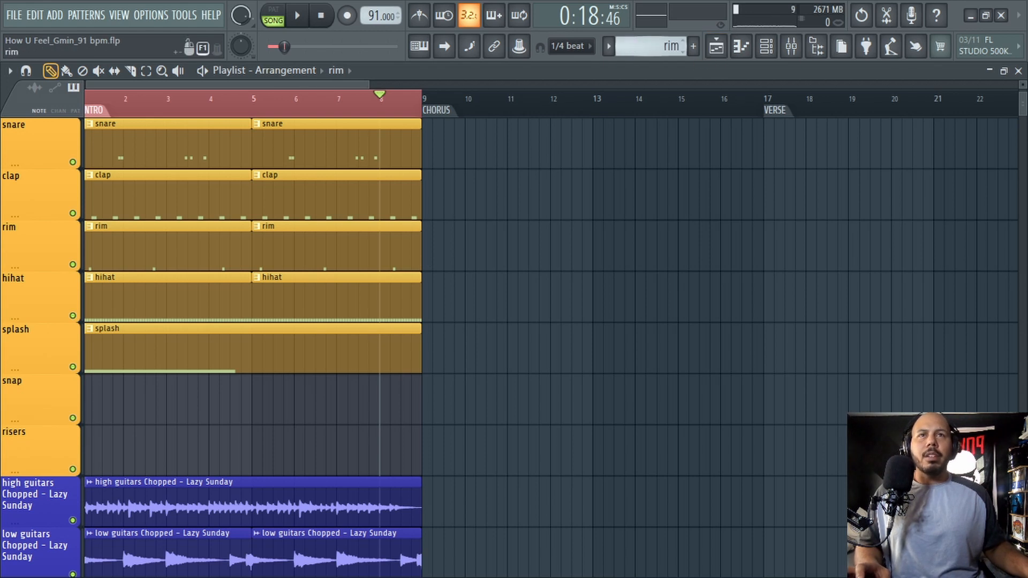
{"action": "left_click", "coordinate": [633, 44]}
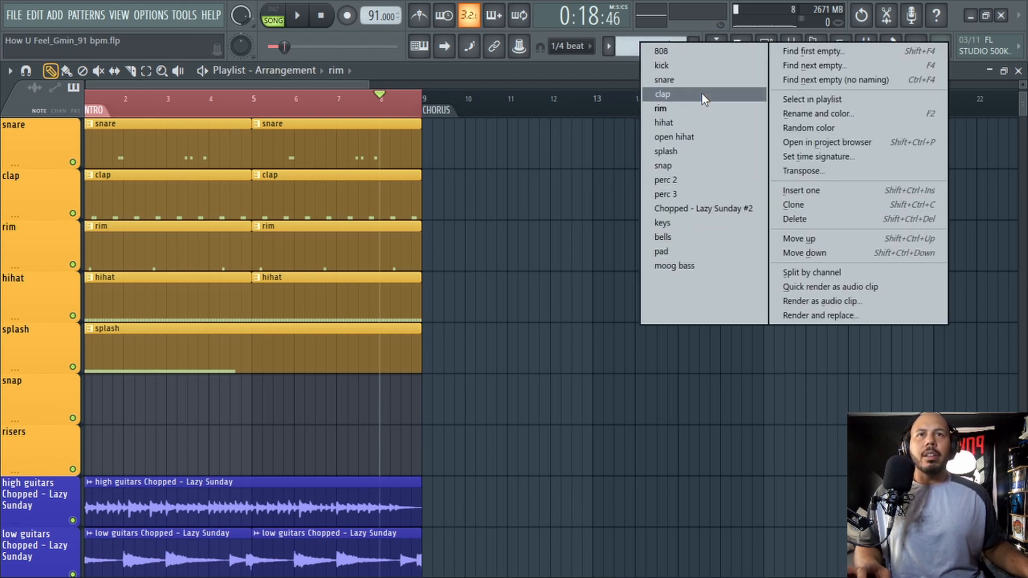
{"action": "left_click", "coordinate": [679, 165]}
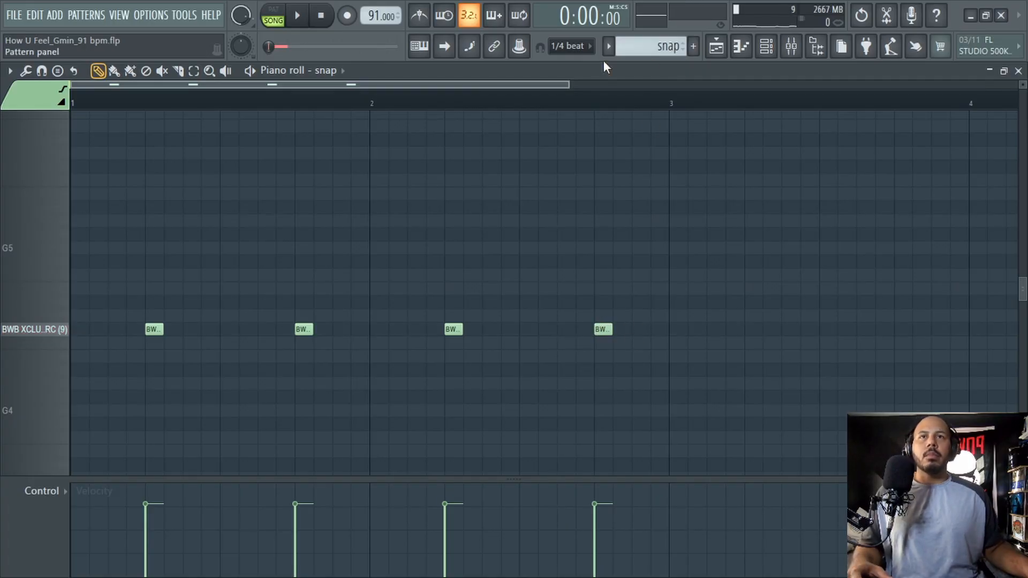
{"action": "key", "text": "space"}
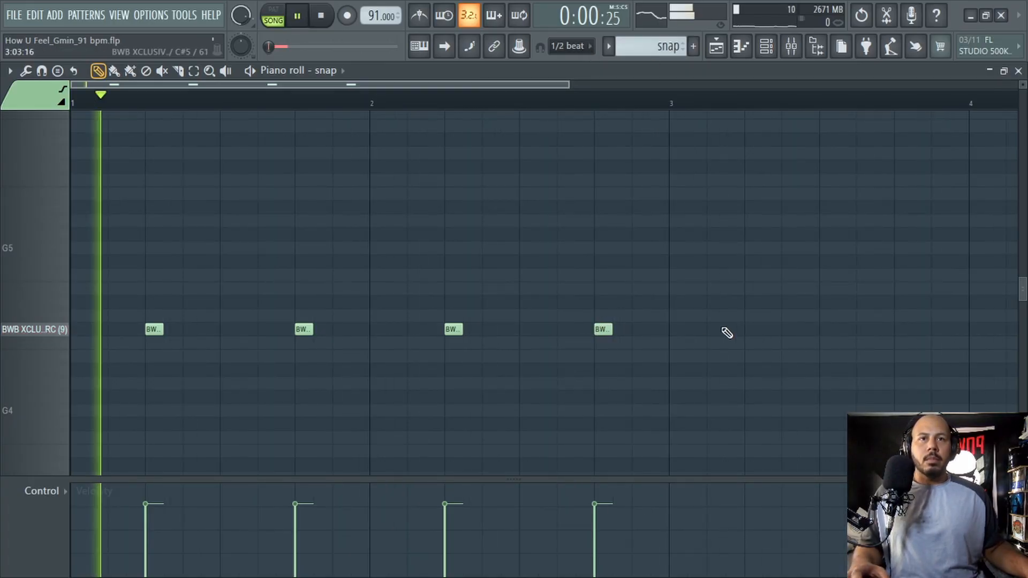
{"action": "left_click", "coordinate": [750, 330]}
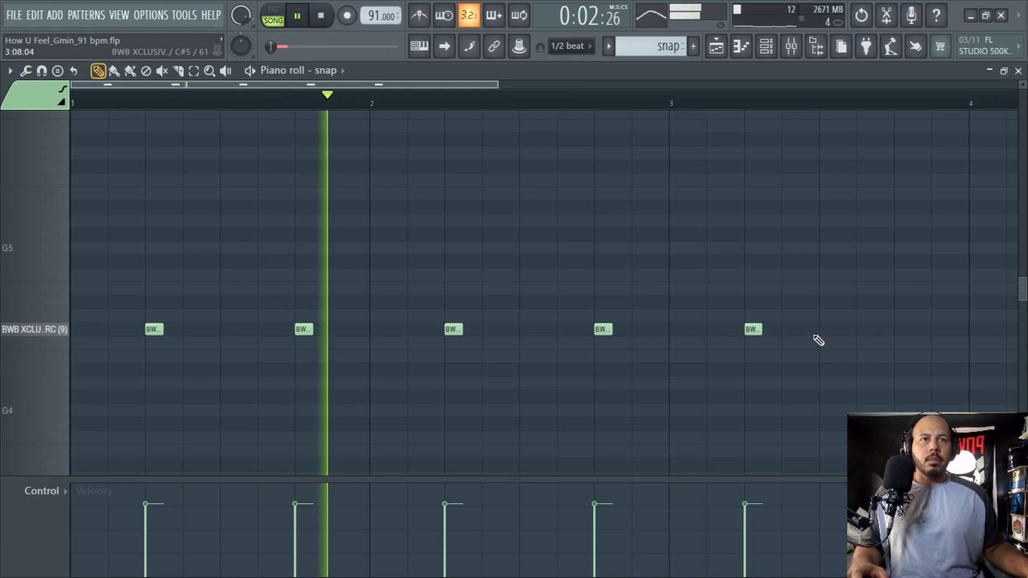
{"action": "left_click", "coordinate": [904, 332]}
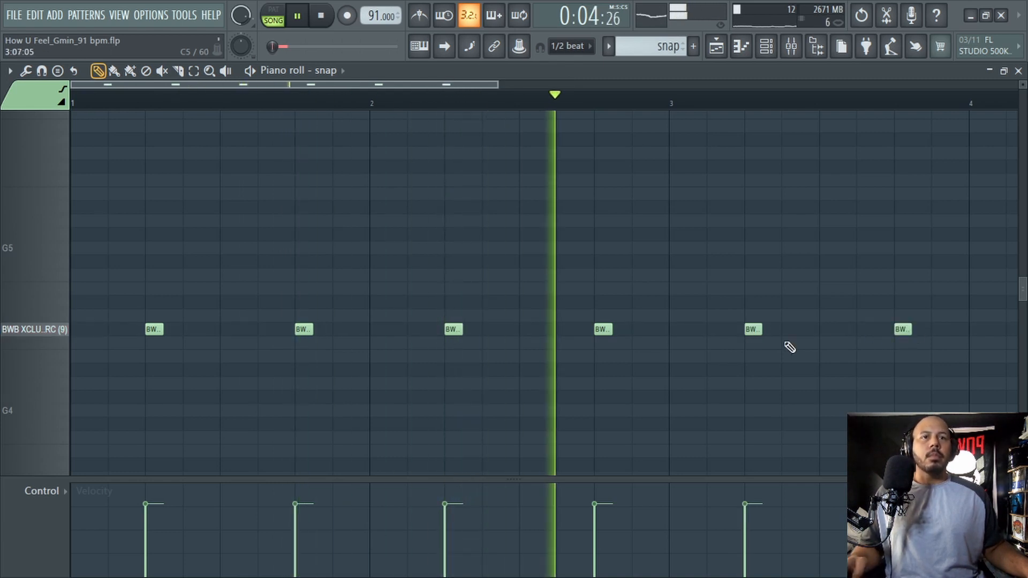
{"action": "scroll", "coordinate": [749, 380], "scroll_direction": "down", "scroll_amount": 3}
{"action": "left_click", "coordinate": [600, 330]}
{"action": "left_click", "coordinate": [681, 331]}
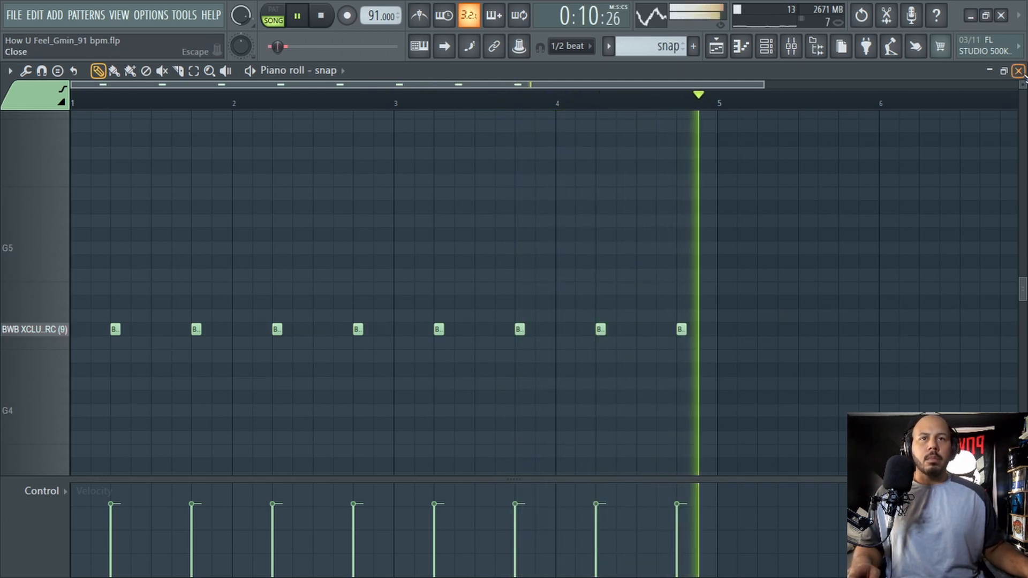
{"action": "left_click", "coordinate": [1019, 72]}
Mute the clap track and raise the snap's mixer volume to 115% during playback.
{"action": "left_click", "coordinate": [73, 213]}
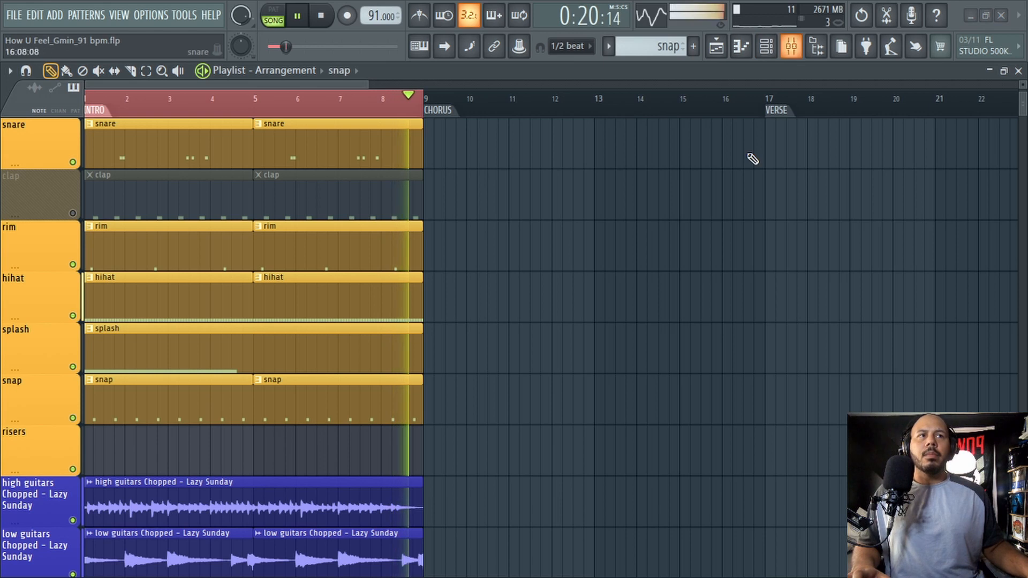
{"action": "key", "text": "F9"}
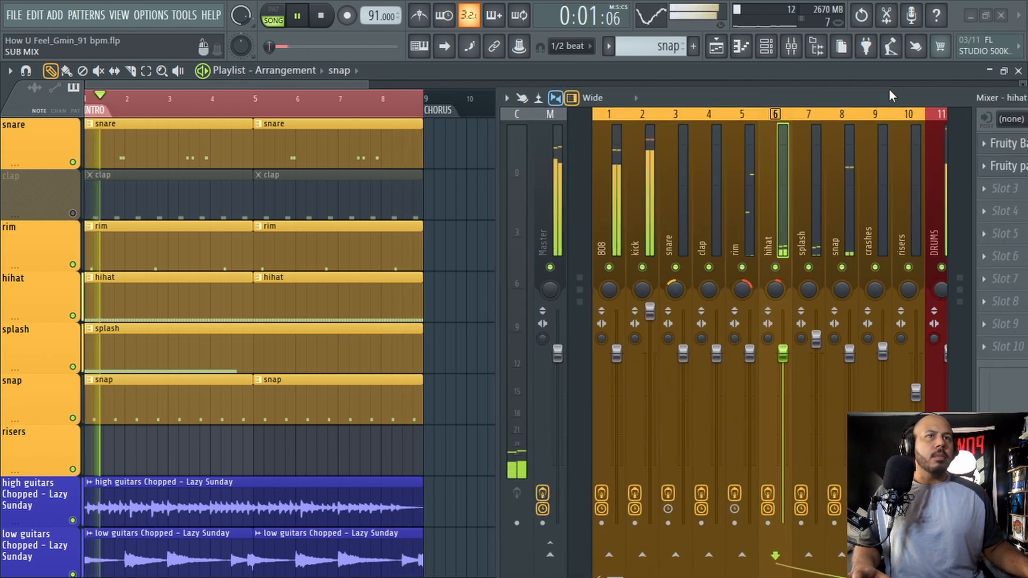
{"action": "scroll", "coordinate": [619, 332], "scroll_direction": "up", "scroll_amount": 5}
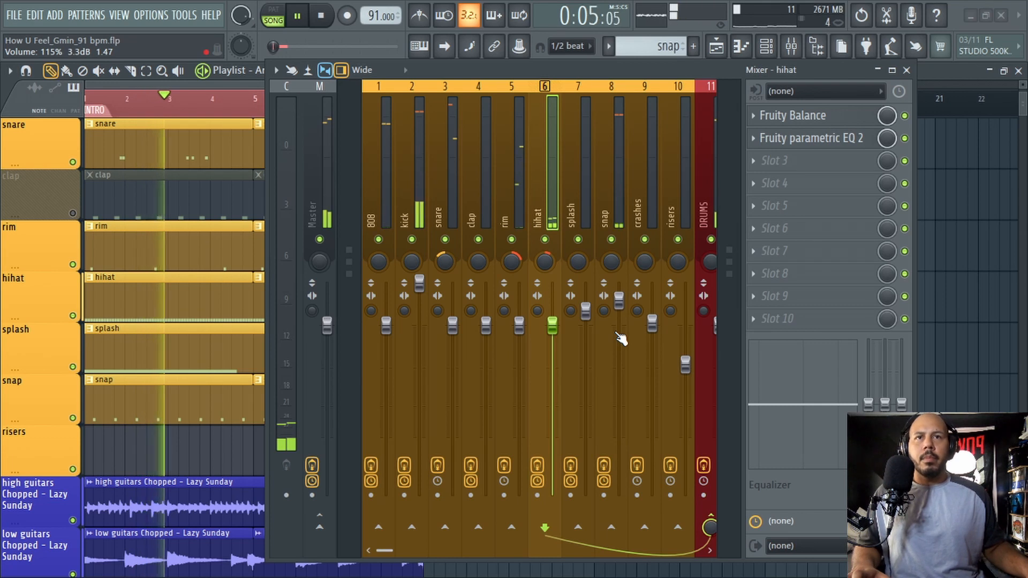
Load Fruity Reeverb 2 in effect slot 3 of the snap mixer channel and adjust its wet level.
{"action": "left_click", "coordinate": [753, 161]}
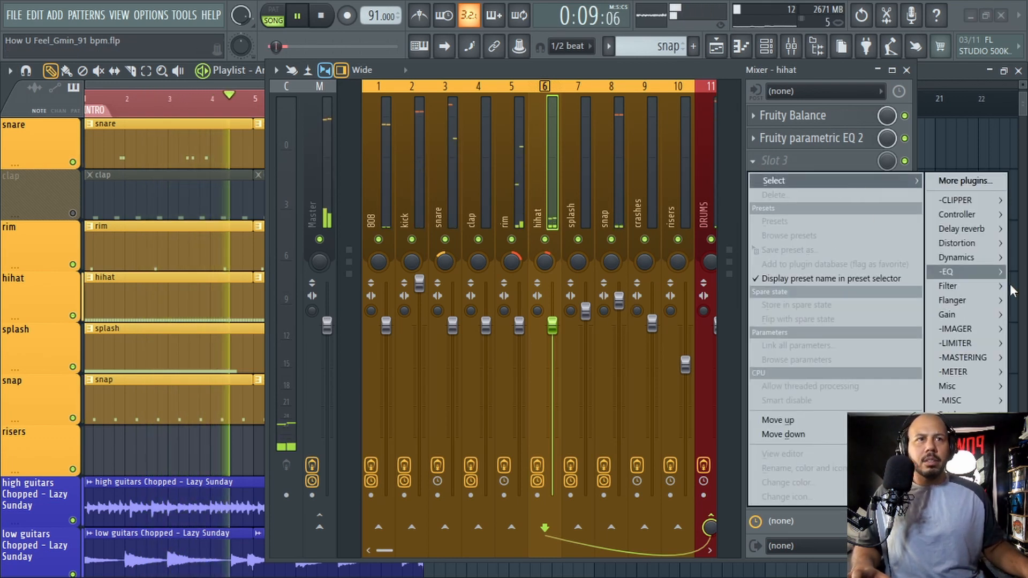
{"action": "mouse_move", "coordinate": [964, 228]}
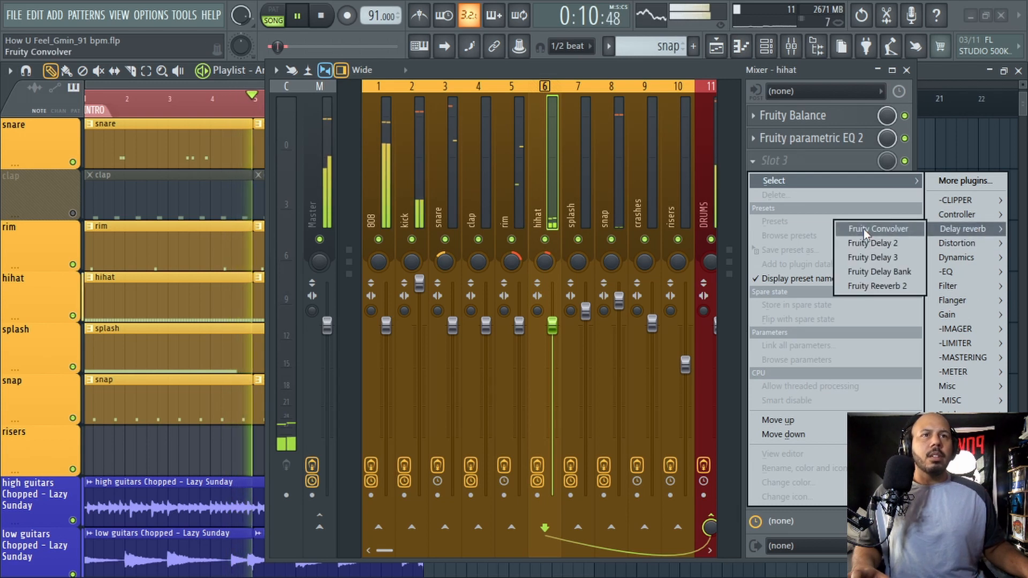
{"action": "left_click", "coordinate": [883, 285]}
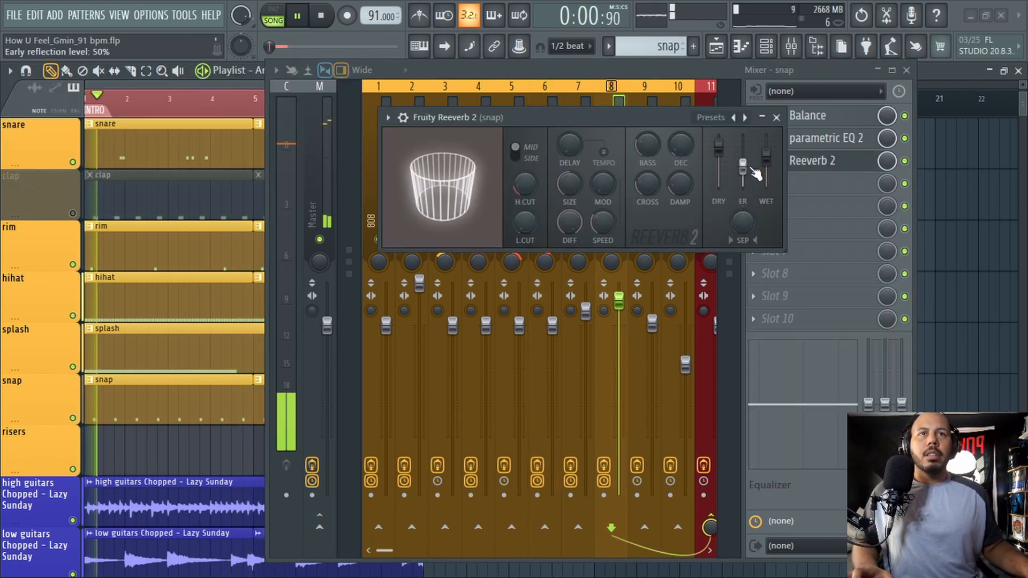
{"action": "left_click_drag", "start_coordinate": [765, 161], "coordinate": [765, 162]}
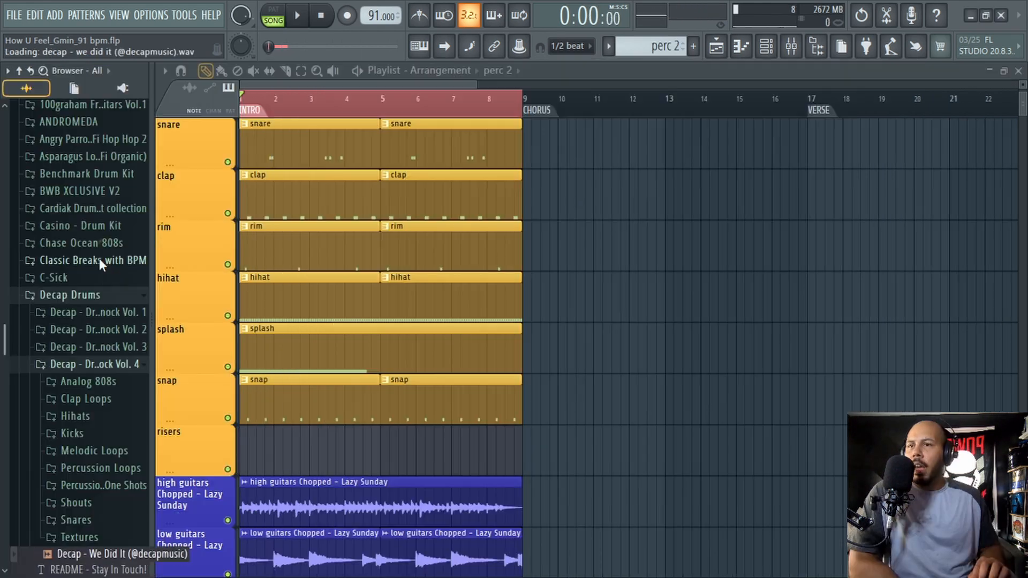
Browse the Decap Drums volumes in the sample browser down to the One Shots folder of Vol. 6.
{"action": "scroll", "coordinate": [98, 258], "scroll_direction": "down", "scroll_amount": 1}
{"action": "scroll", "coordinate": [98, 258], "scroll_direction": "up", "scroll_amount": 1}
{"action": "scroll", "coordinate": [98, 258], "scroll_direction": "down", "scroll_amount": 1}
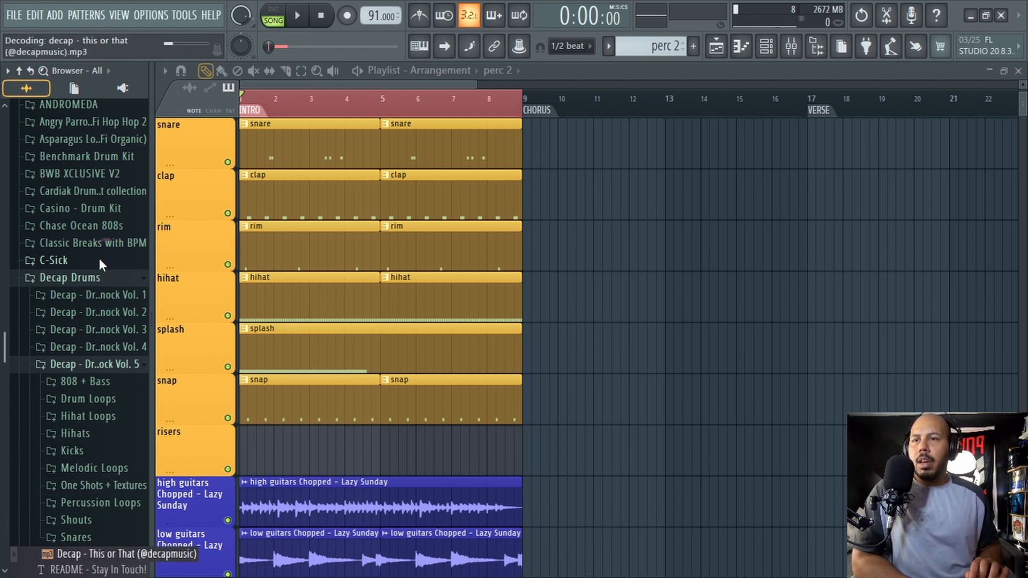
{"action": "scroll", "coordinate": [100, 260], "scroll_direction": "down", "scroll_amount": 2}
{"action": "key", "text": "Right"}
{"action": "key", "text": "Down"}
{"action": "key", "text": "Down"}
{"action": "key", "text": "Down"}
{"action": "key", "text": "Down"}
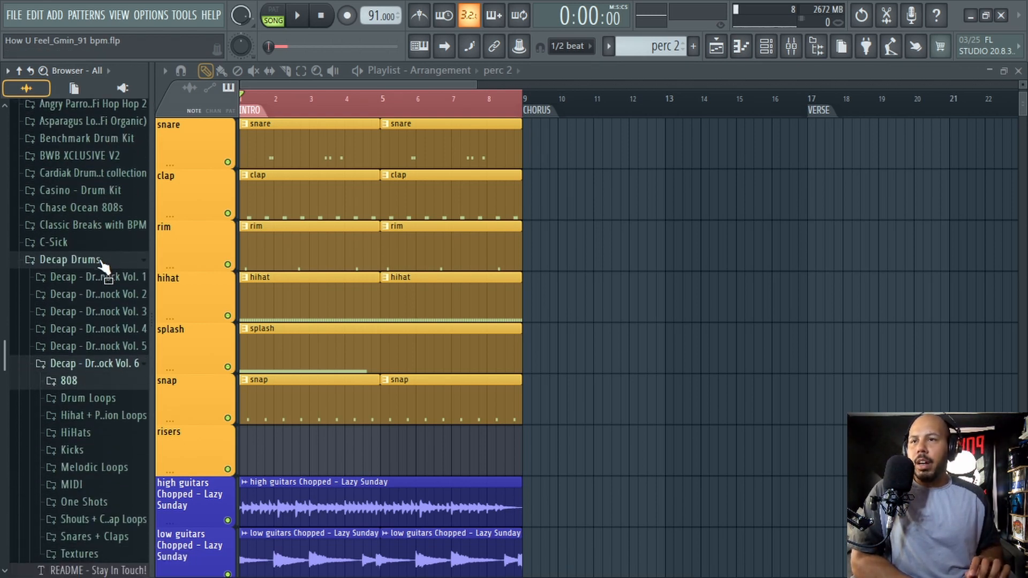
{"action": "key", "text": "Down"}
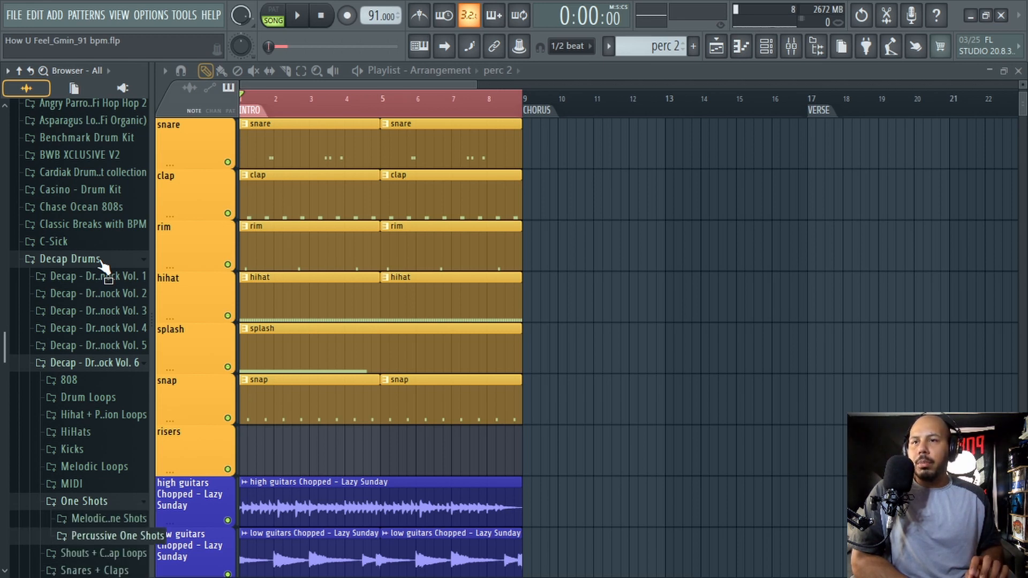
Audition the percussive one shots of Decap Drums Vol. 6 and look through its Snares + Claps folder.
{"action": "key", "text": "Right"}
{"action": "key", "text": "Down"}
{"action": "key", "text": "Down"}
{"action": "key", "text": "Down"}
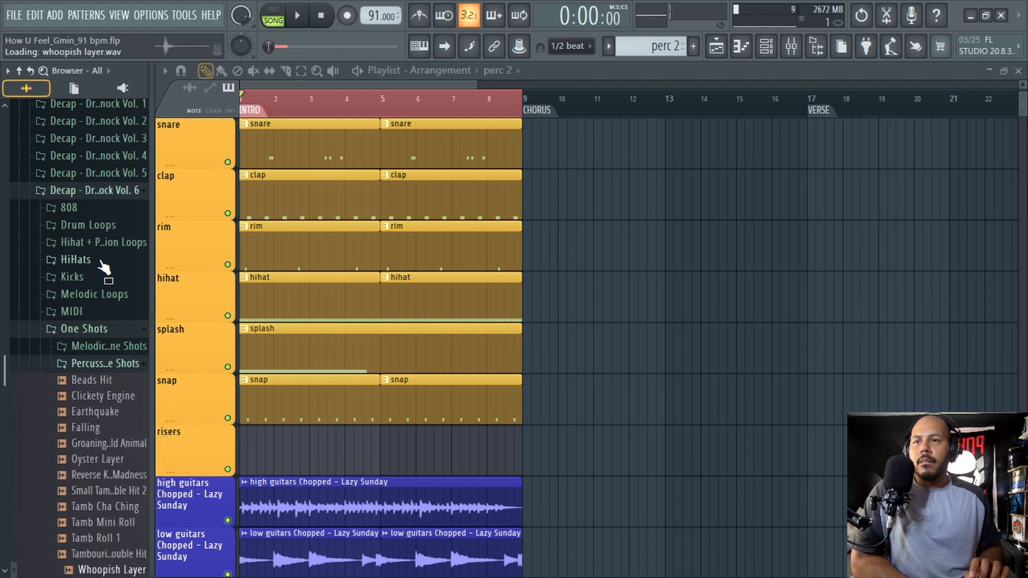
{"action": "key", "text": "Down"}
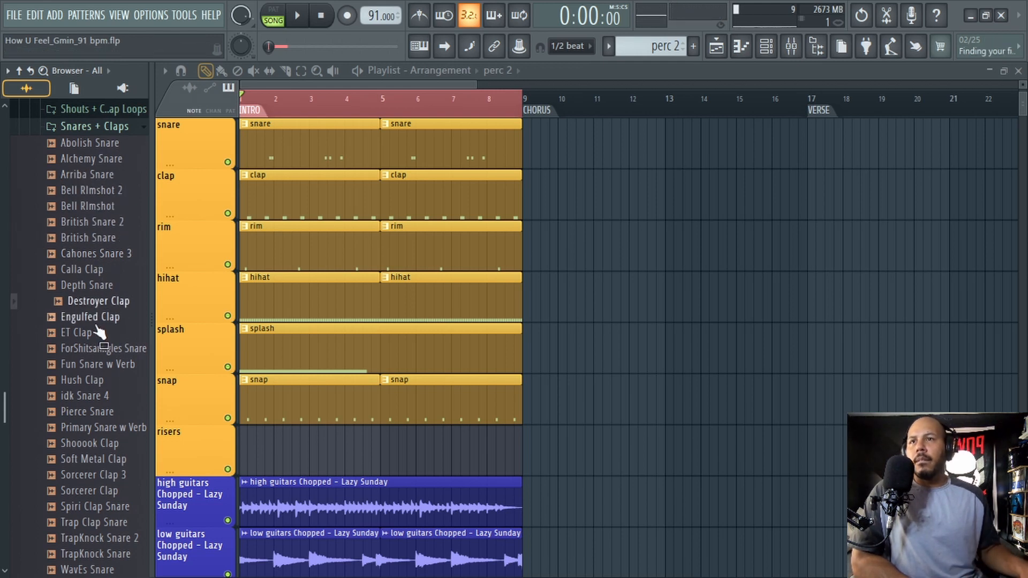
Place the Destroyer Clap sample on the risers track and reverse it.
{"action": "left_click_drag", "start_coordinate": [115, 303], "coordinate": [312, 455]}
{"action": "left_click", "coordinate": [353, 354]}
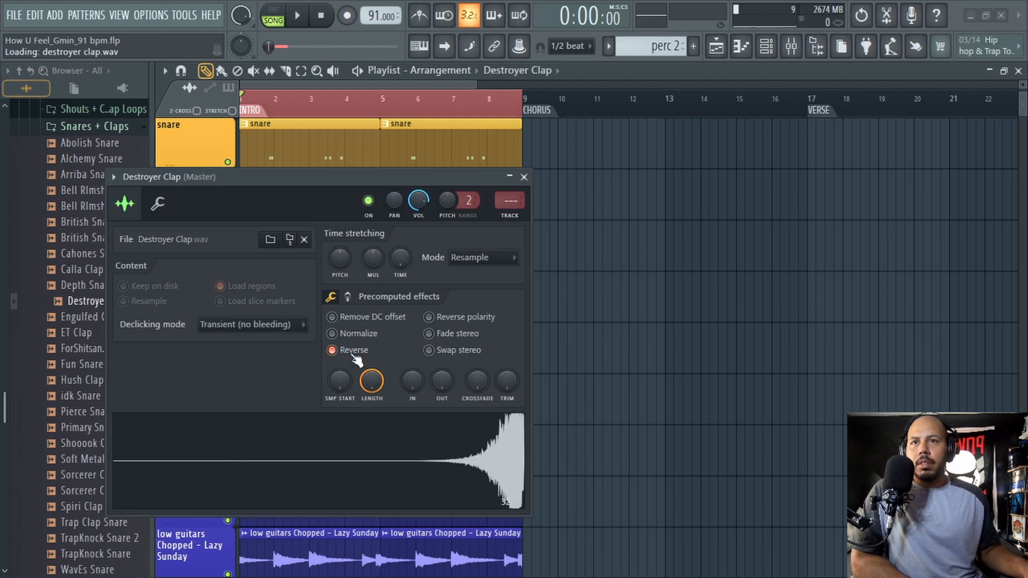
{"action": "left_click", "coordinate": [523, 177]}
Trim the end of the reversed Destroyer Clap clip and align it to finish exactly at bar 5.
{"action": "scroll", "coordinate": [569, 418], "scroll_direction": "up", "scroll_amount": 4}
{"action": "scroll", "coordinate": [734, 367], "scroll_direction": "down", "scroll_amount": 2}
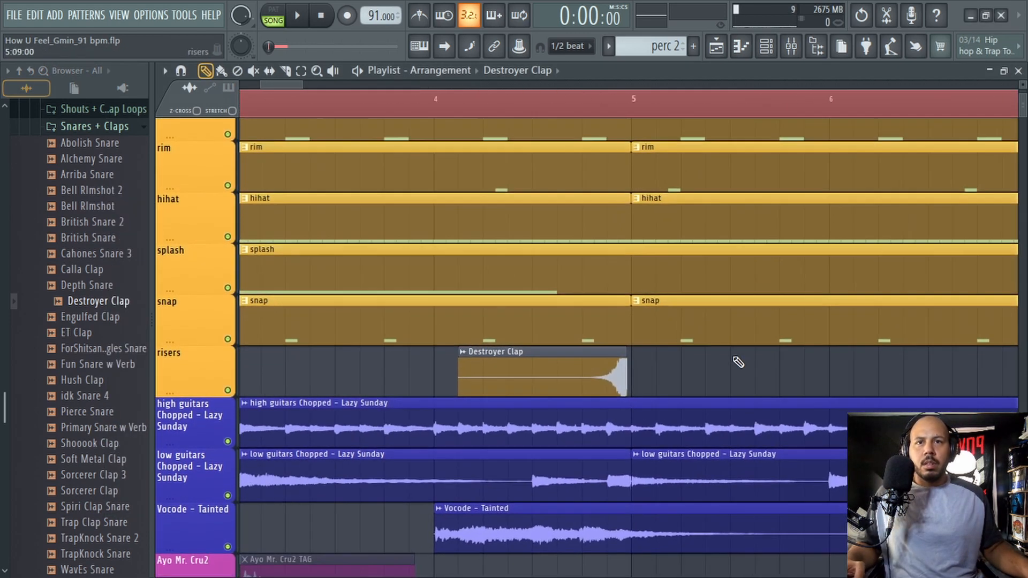
{"action": "scroll", "coordinate": [736, 364], "scroll_direction": "up", "scroll_amount": 3}
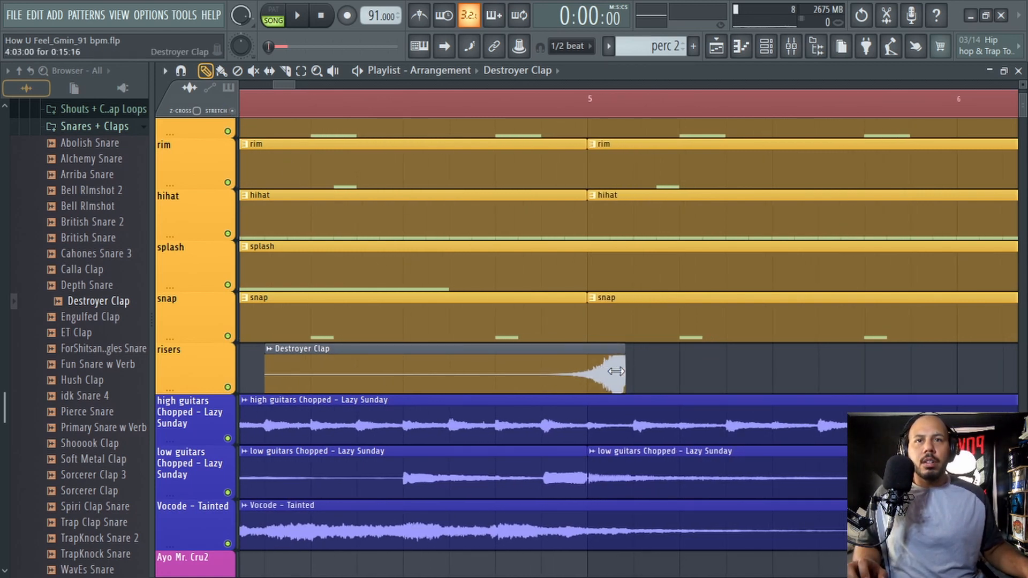
{"action": "scroll", "coordinate": [597, 366], "scroll_direction": "up", "scroll_amount": 5}
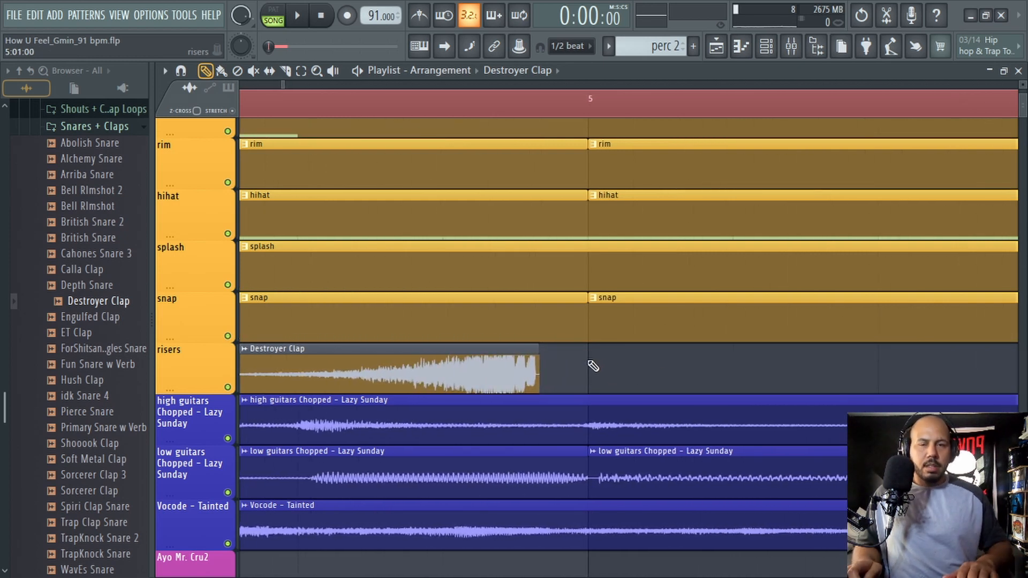
{"action": "left_click_drag", "start_coordinate": [543, 380], "coordinate": [558, 378]}
{"action": "scroll", "coordinate": [590, 375], "scroll_direction": "down", "scroll_amount": 8}
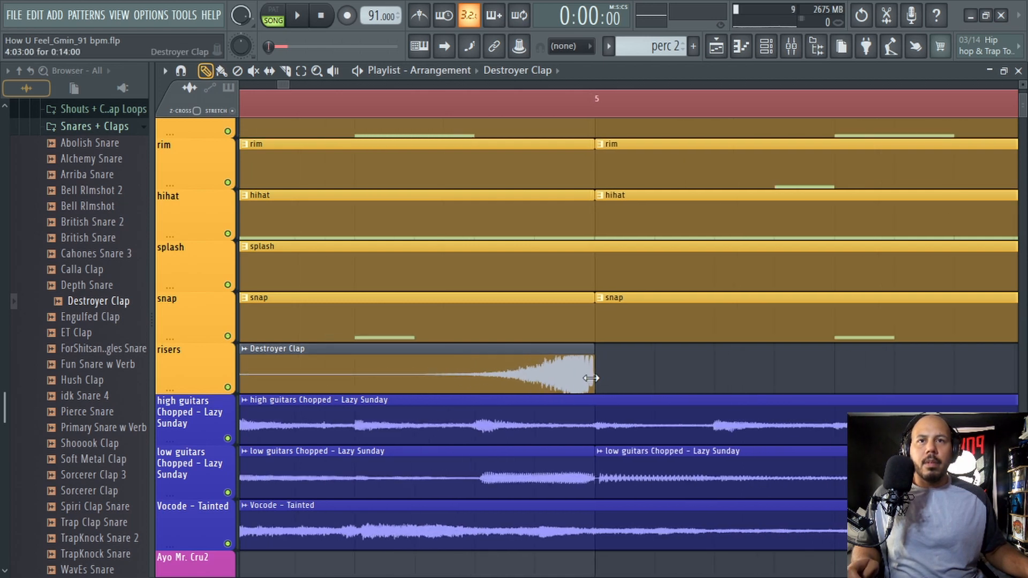
Check the reversed clap by playback and place it in bar 8 so it leads into the chorus at bar 9.
{"action": "key", "text": "space"}
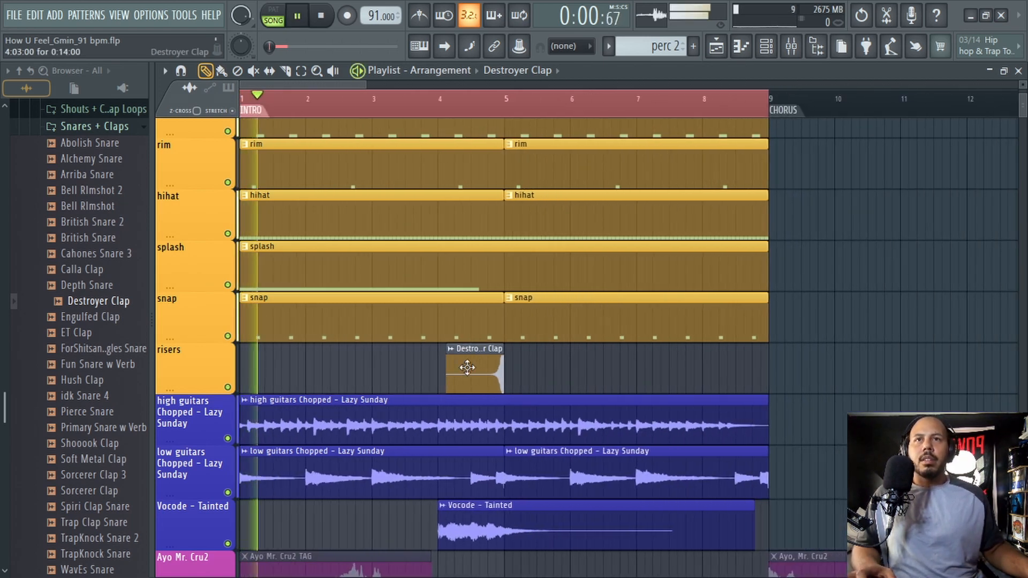
{"action": "key", "text": "space"}
{"action": "scroll", "coordinate": [468, 378], "scroll_direction": "up", "scroll_amount": 3}
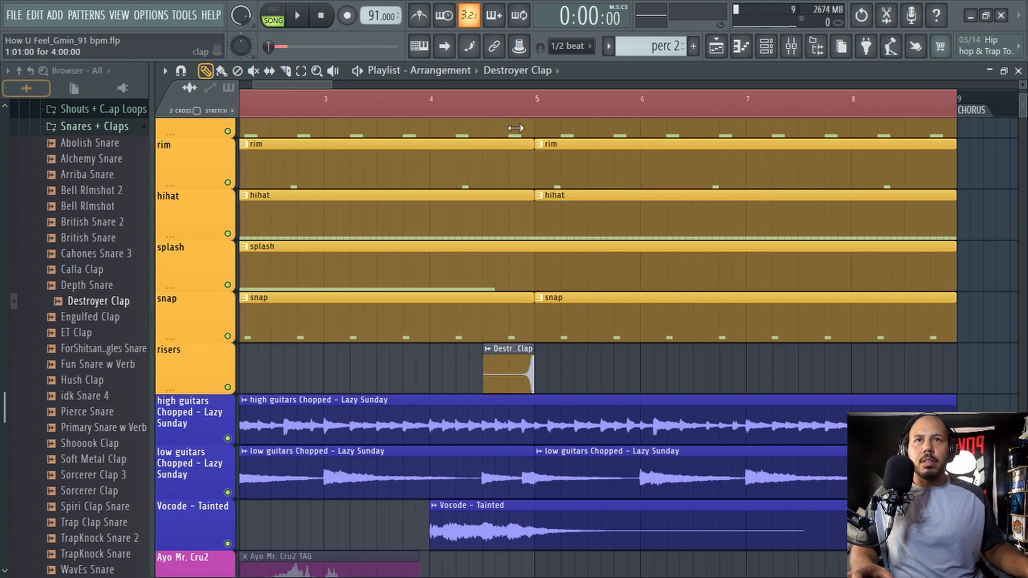
{"action": "key", "text": "space"}
{"action": "key", "text": "space"}
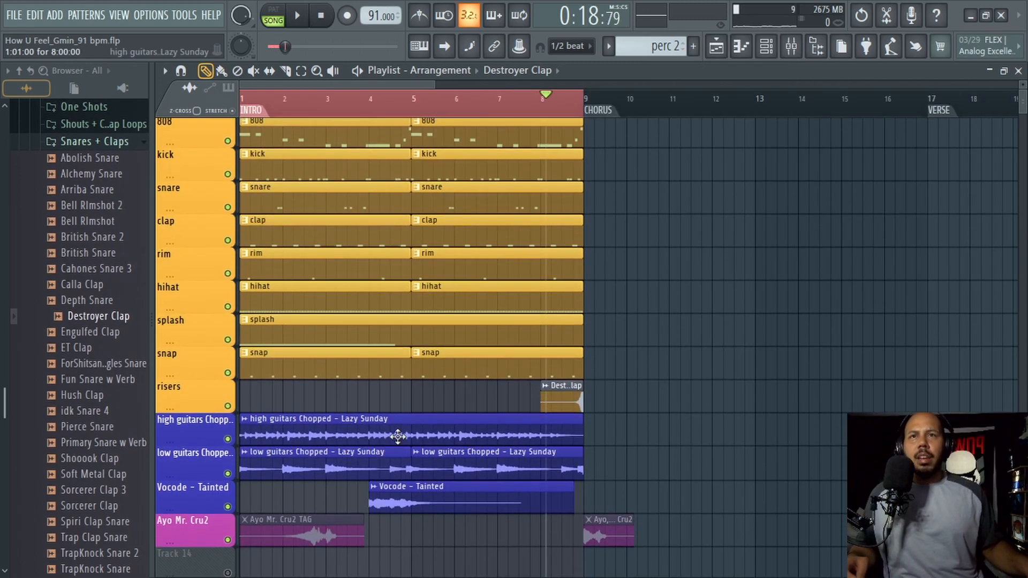
Select the intro's drum, riser, guitar and Vocode clips and duplicate the eight bars repeatedly from the chorus onward.
{"action": "scroll", "coordinate": [585, 268], "scroll_direction": "down", "scroll_amount": 3}
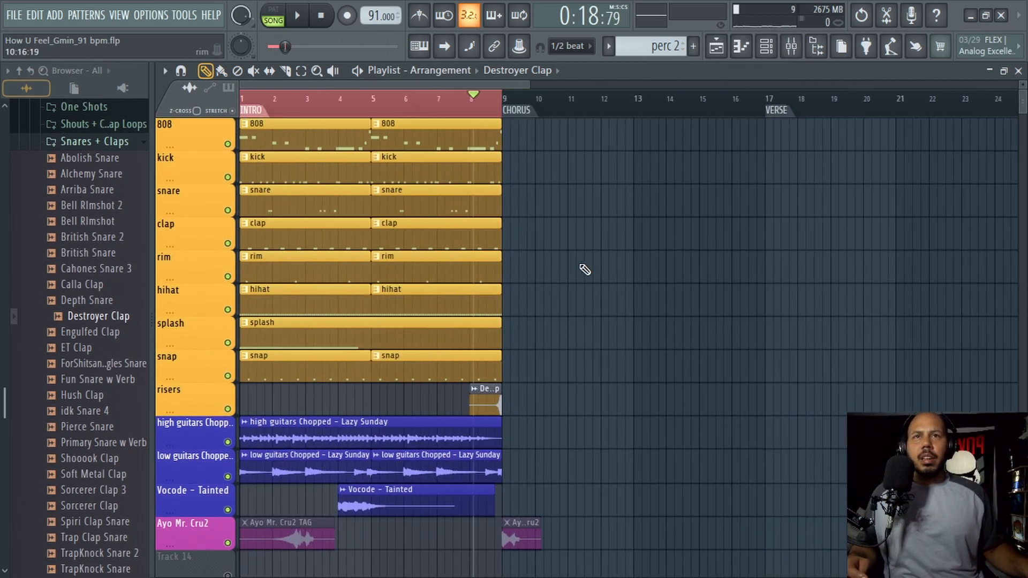
{"action": "scroll", "coordinate": [520, 166], "scroll_direction": "down", "scroll_amount": 2}
{"action": "left_click_drag", "start_coordinate": [489, 230], "coordinate": [287, 447]}
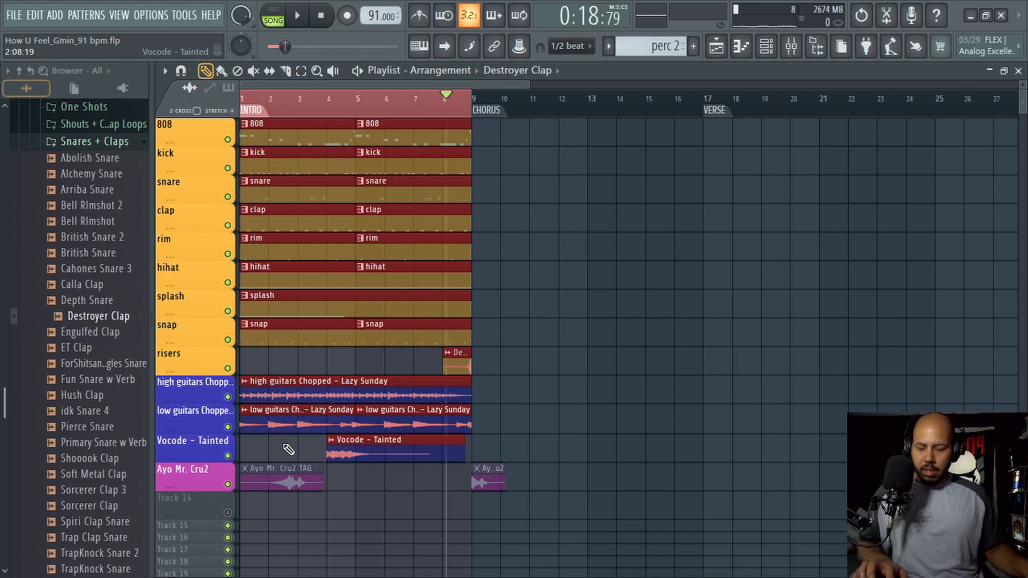
{"action": "key", "text": "ctrl+b"}
{"action": "key", "text": "ctrl+b"}
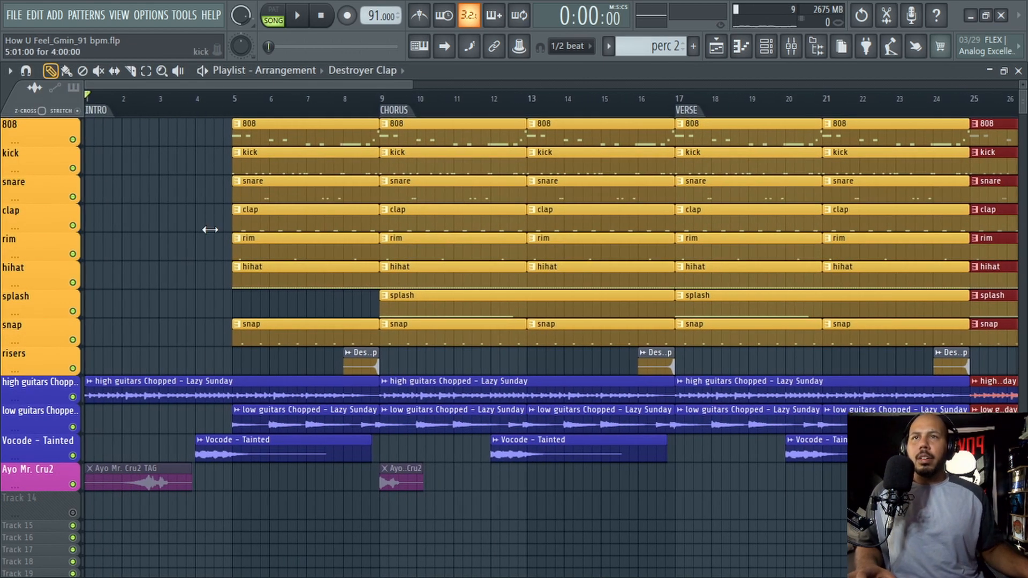
Delete the 808, kick, snare, rim and clap clips from bars 5 to 8 of the intro.
{"action": "right_click", "coordinate": [299, 134]}
{"action": "right_click", "coordinate": [291, 156]}
{"action": "right_click", "coordinate": [296, 187]}
{"action": "right_click", "coordinate": [281, 249]}
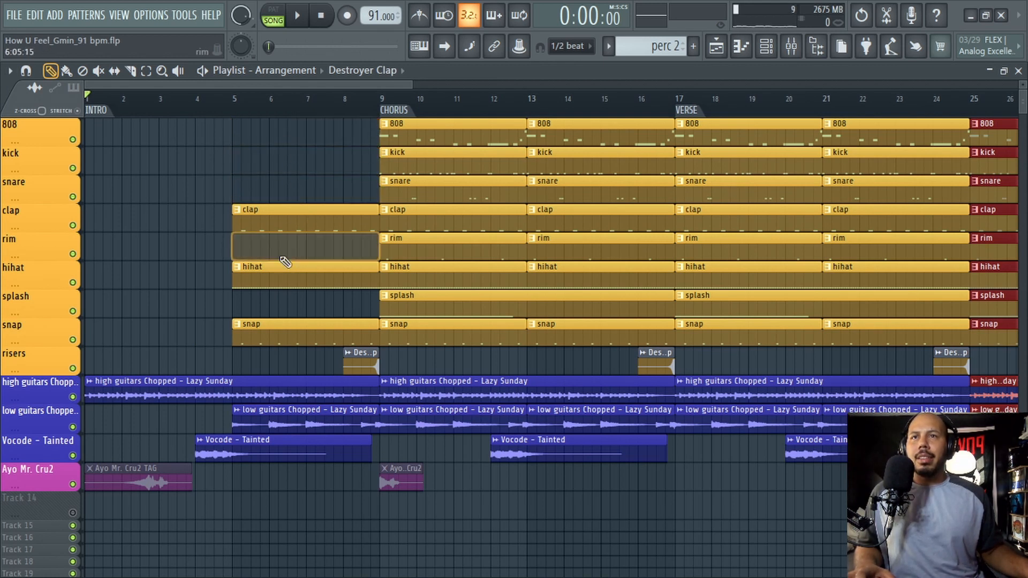
{"action": "right_click", "coordinate": [255, 220]}
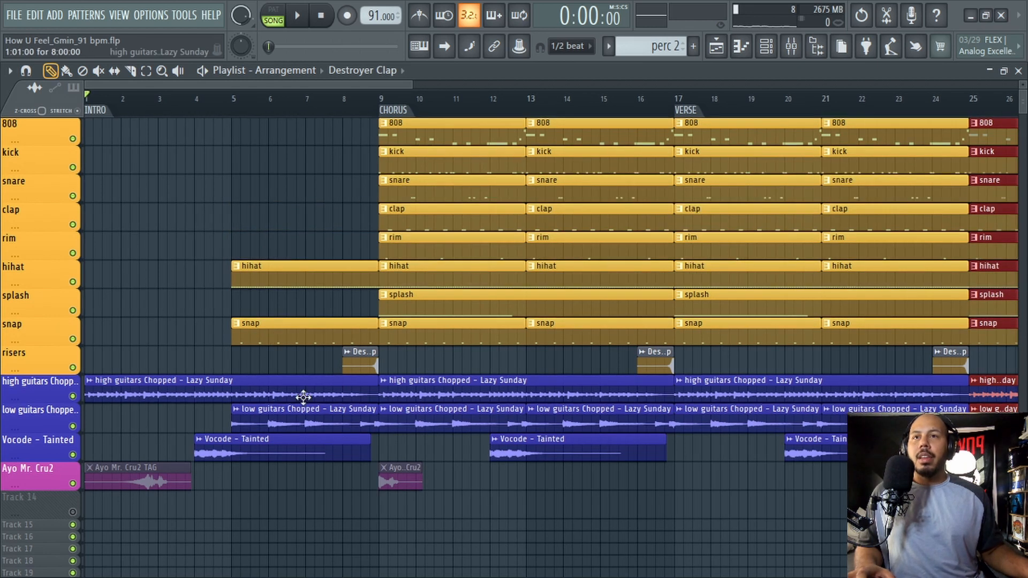
Shorten the intro's hihat and snap clips to end halfway through bar 8, and delete the riser in bar 16.
{"action": "left_click_drag", "start_coordinate": [333, 217], "coordinate": [369, 346]}
{"action": "left_click_drag", "start_coordinate": [292, 202], "coordinate": [319, 350]}
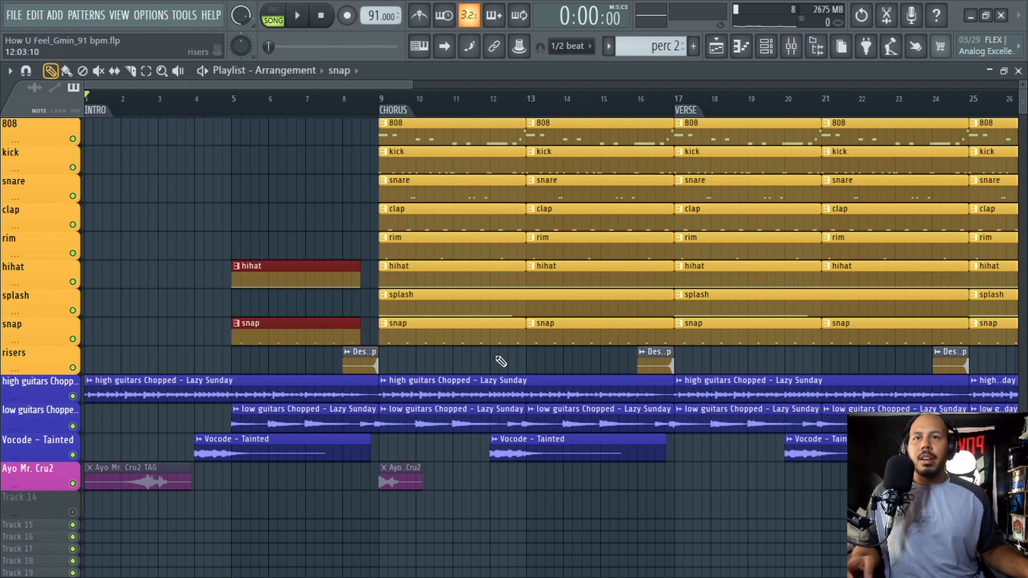
{"action": "scroll", "coordinate": [471, 364], "scroll_direction": "right", "scroll_amount": 1}
{"action": "right_click", "coordinate": [617, 361]}
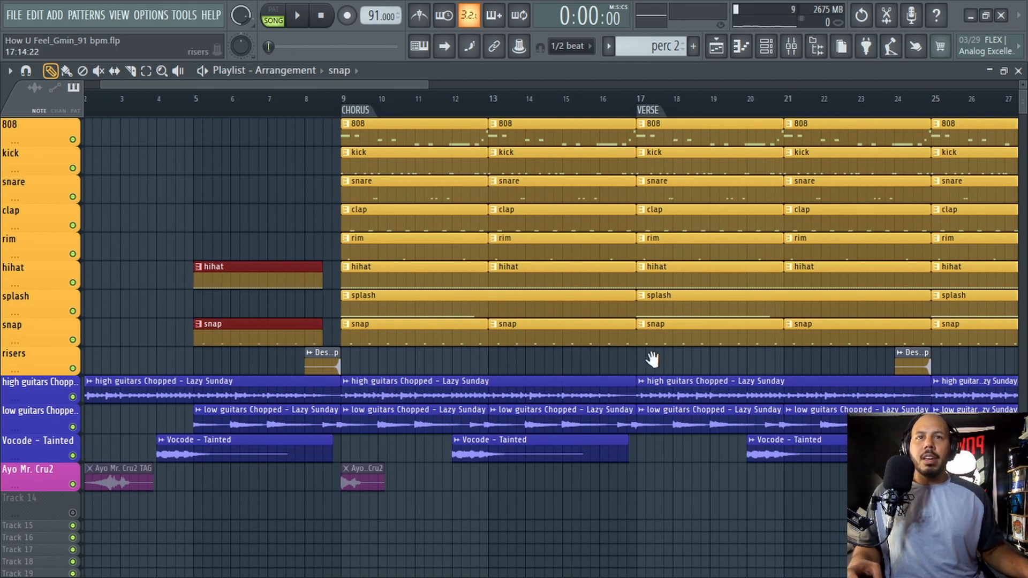
{"action": "scroll", "coordinate": [535, 402], "scroll_direction": "right", "scroll_amount": 5}
{"action": "scroll", "coordinate": [272, 479], "scroll_direction": "left", "scroll_amount": 6}
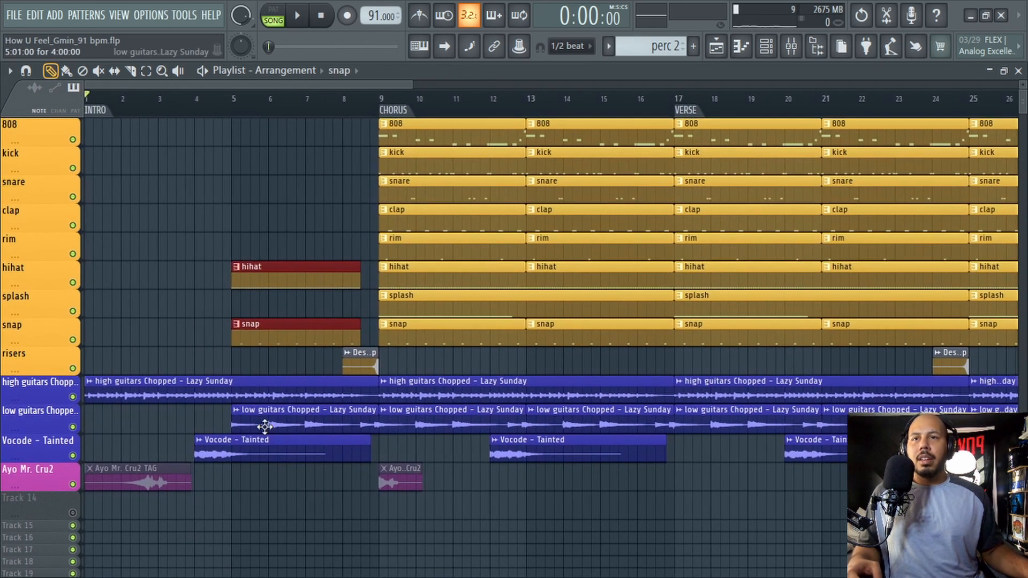
Delete the intro's Vocode clip, the verse's low guitars in bars 17 to 24, and its hihat and snap clips in bars 17 to 20.
{"action": "right_click", "coordinate": [246, 461]}
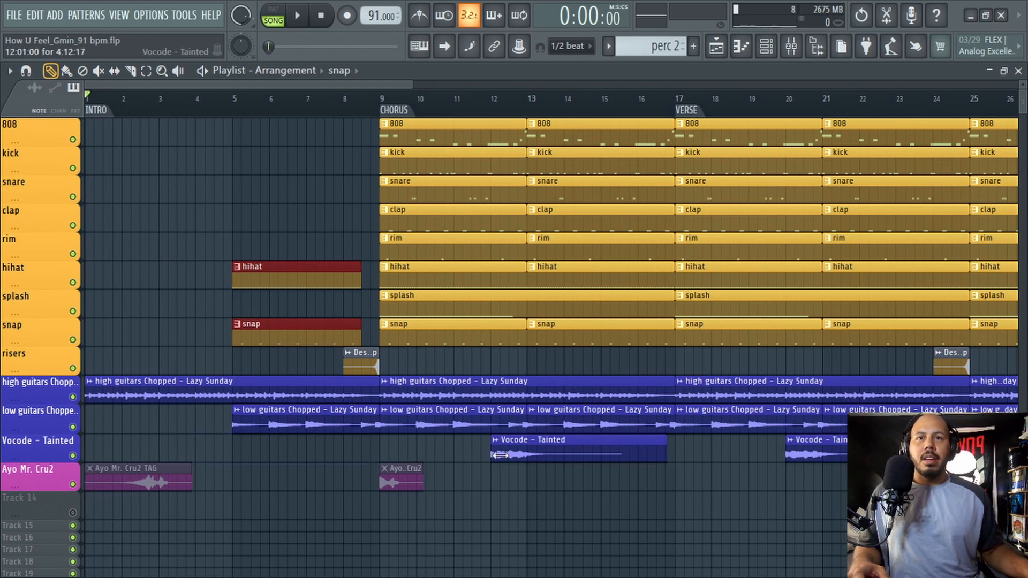
{"action": "scroll", "coordinate": [408, 528], "scroll_direction": "right", "scroll_amount": 9}
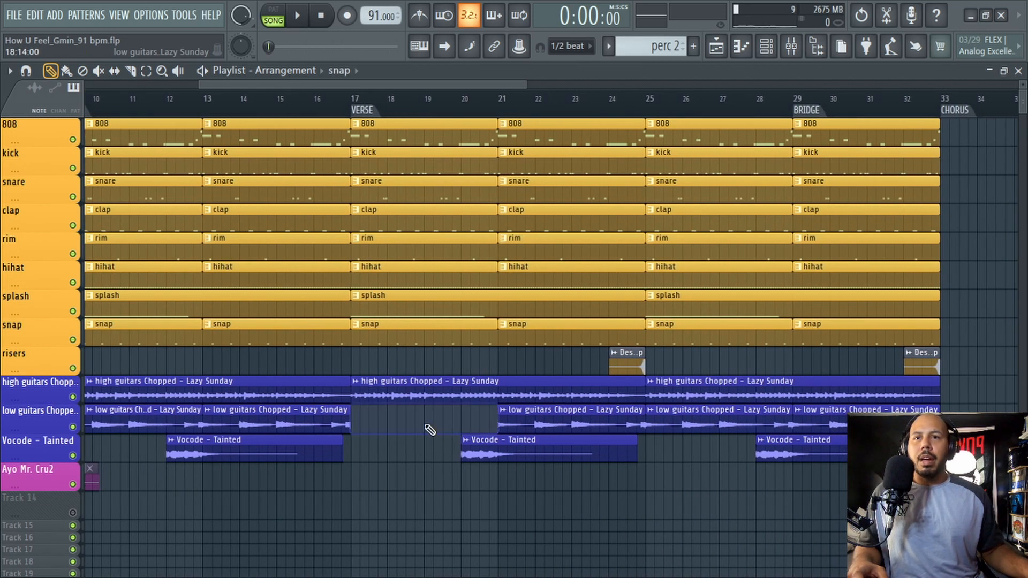
{"action": "right_click", "coordinate": [570, 431]}
{"action": "right_click", "coordinate": [384, 281]}
{"action": "scroll", "coordinate": [413, 231], "scroll_direction": "left", "scroll_amount": 9}
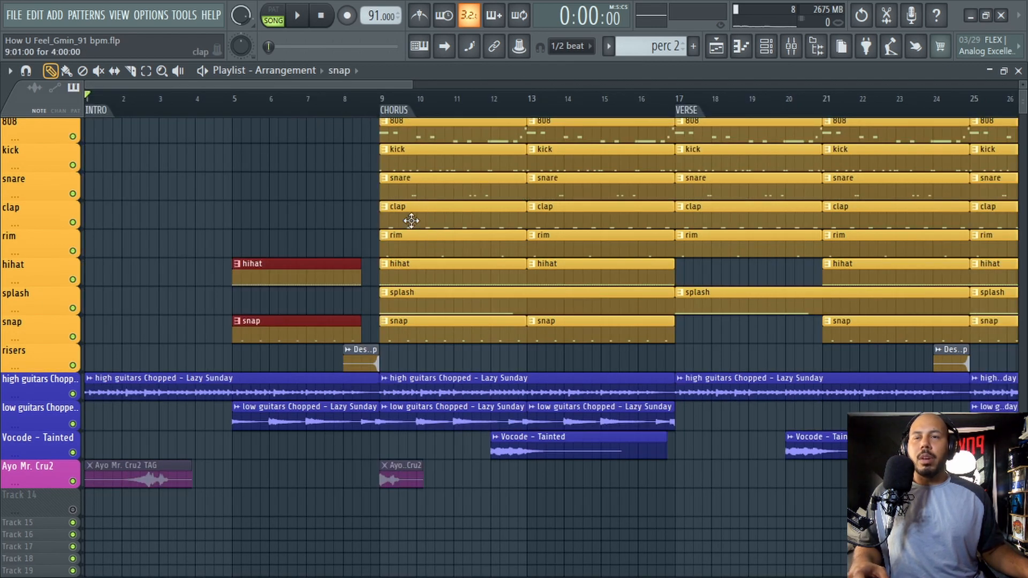
Delete both snap clips from the chorus, clearing bars 9 to 16 of the snap track.
{"action": "right_click", "coordinate": [441, 342]}
{"action": "right_click", "coordinate": [581, 335]}
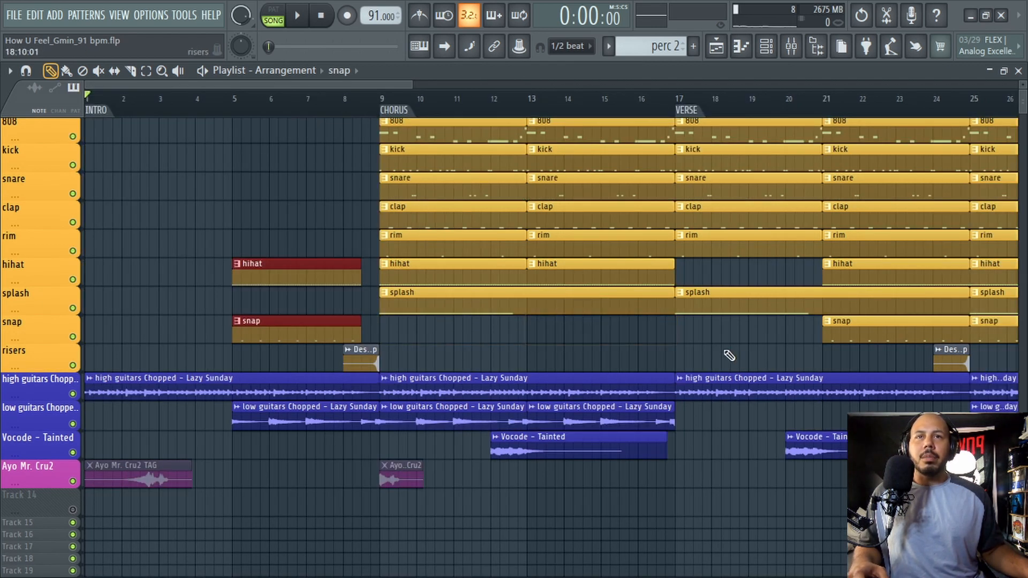
{"action": "scroll", "coordinate": [535, 349], "scroll_direction": "right", "scroll_amount": 4}
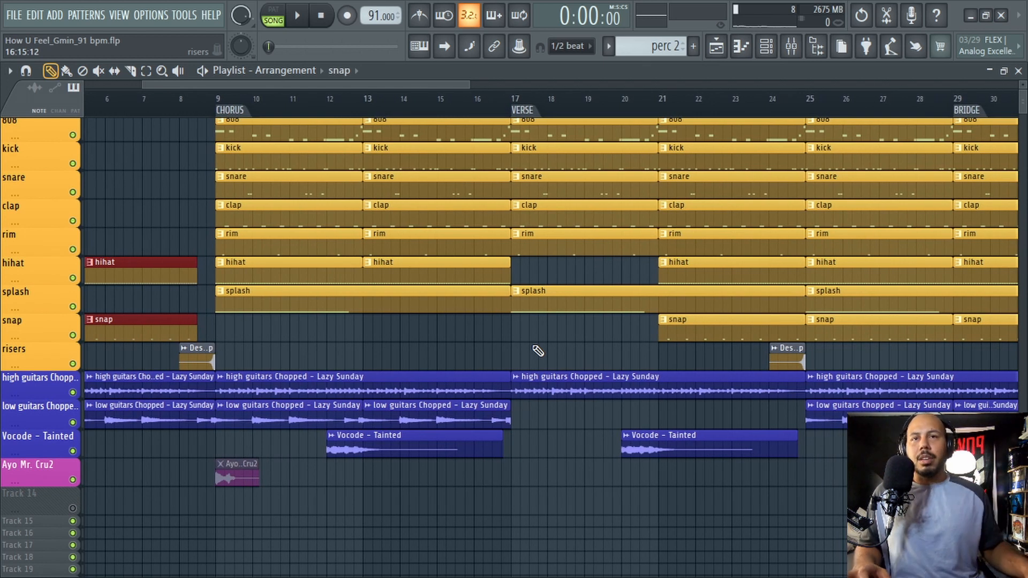
{"action": "scroll", "coordinate": [525, 353], "scroll_direction": "right", "scroll_amount": 2}
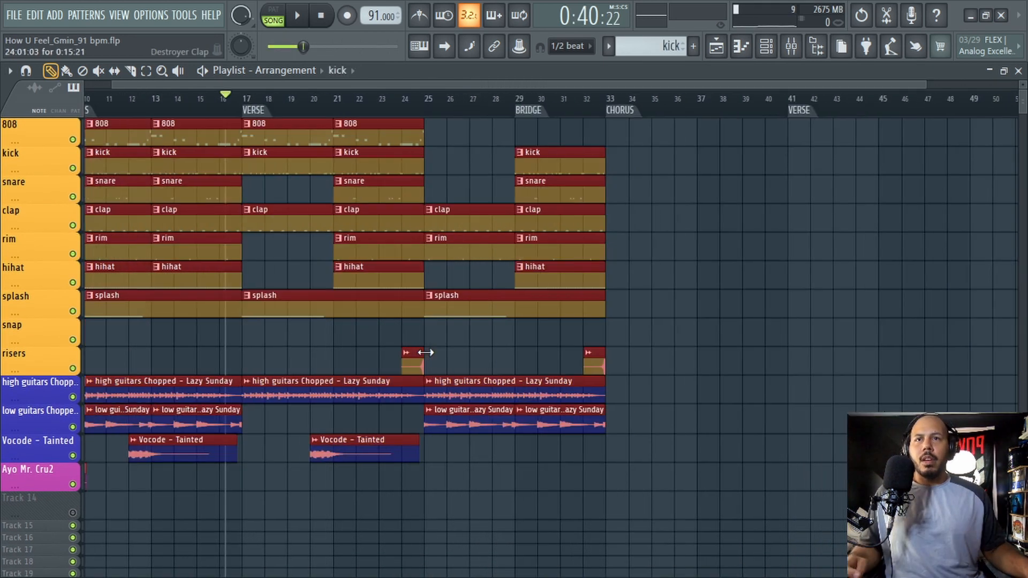
Play the arrangement from the start to check the intro and chorus, clearing the clip selection along the way.
{"action": "scroll", "coordinate": [546, 333], "scroll_direction": "down", "scroll_amount": 3}
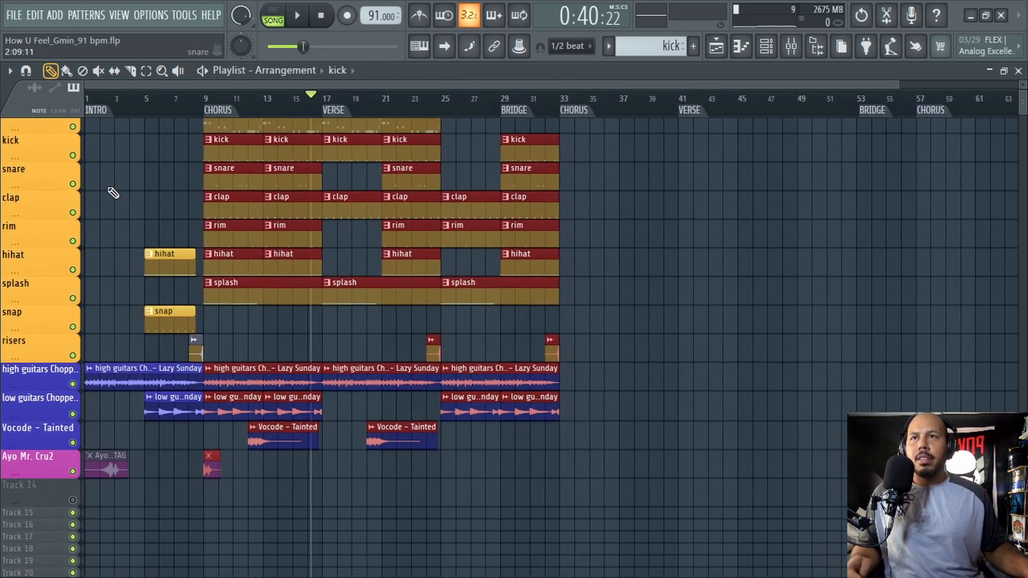
{"action": "scroll", "coordinate": [161, 122], "scroll_direction": "up", "scroll_amount": 3}
{"action": "left_click", "coordinate": [321, 21]}
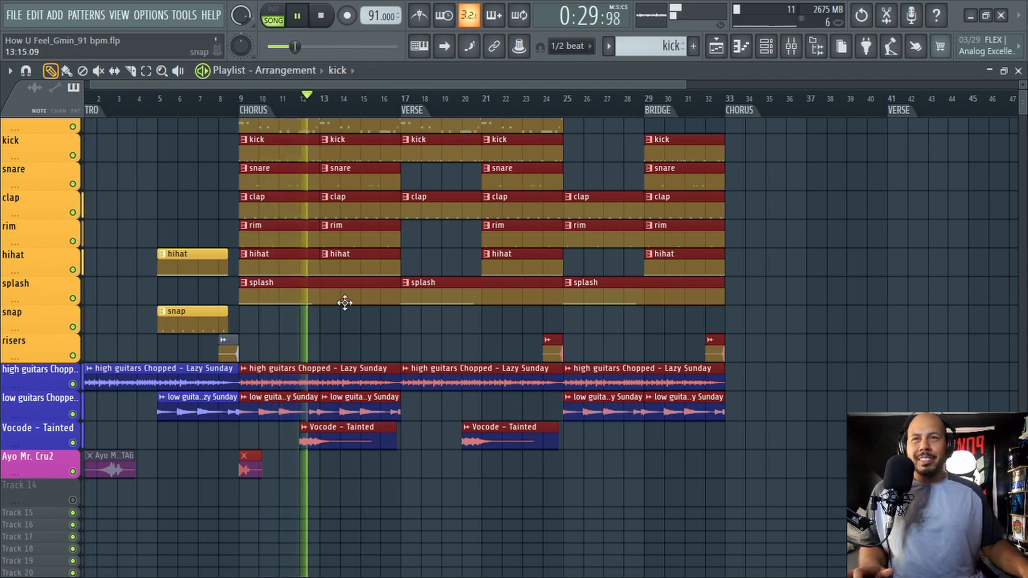
{"action": "scroll", "coordinate": [338, 124], "scroll_direction": "down", "scroll_amount": 1}
{"action": "scroll", "coordinate": [339, 123], "scroll_direction": "down", "scroll_amount": 1}
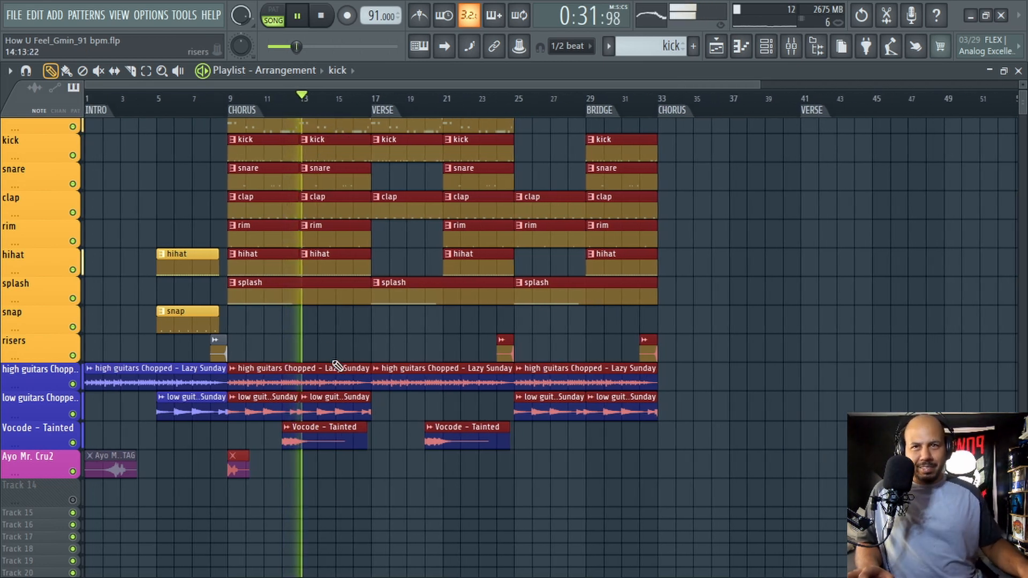
{"action": "left_click", "coordinate": [342, 332]}
{"action": "scroll", "coordinate": [340, 335], "scroll_direction": "up", "scroll_amount": 3}
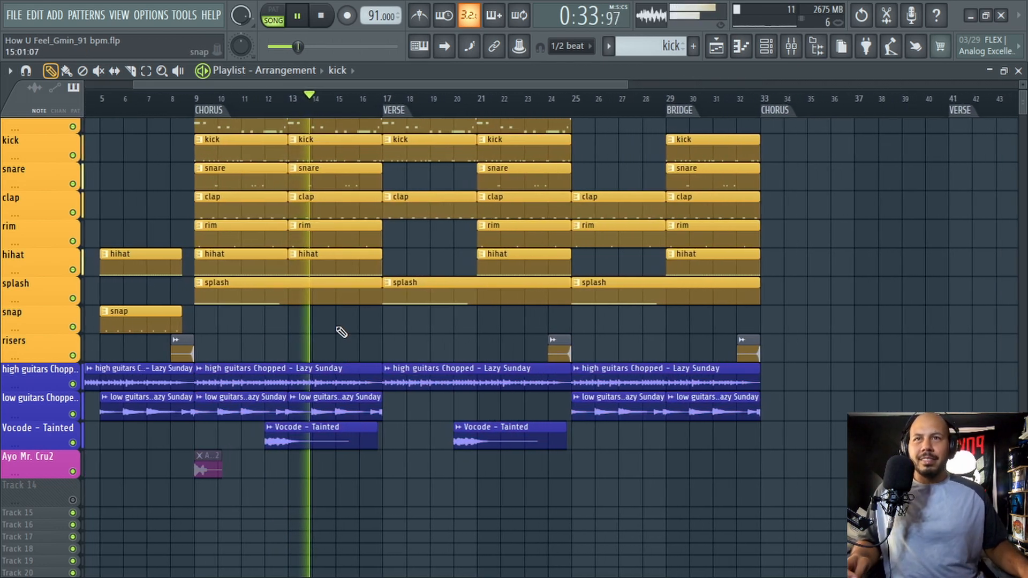
{"action": "scroll", "coordinate": [608, 379], "scroll_direction": "up", "scroll_amount": 1}
{"action": "key", "text": "space"}
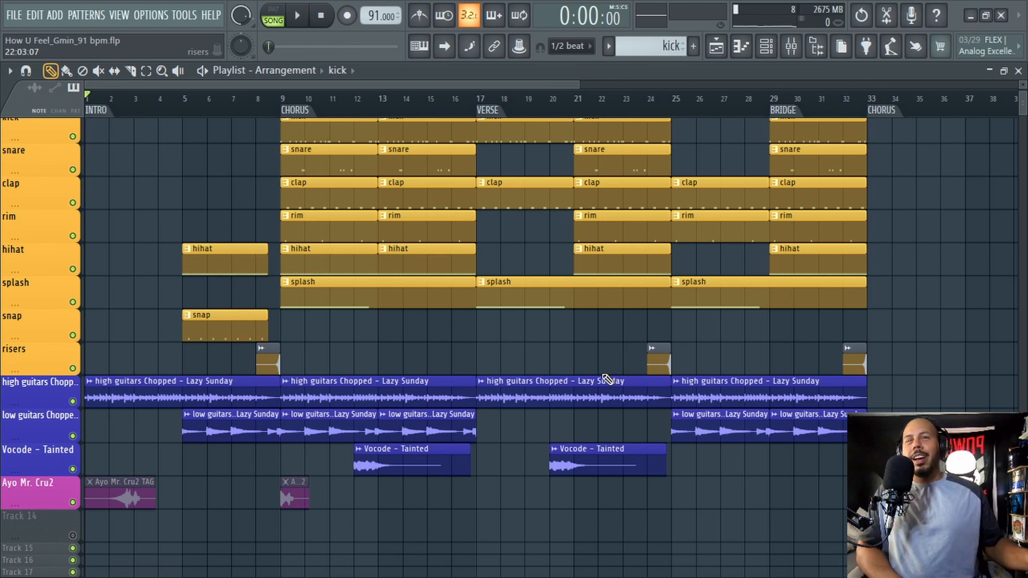
{"action": "scroll", "coordinate": [489, 264], "scroll_direction": "up", "scroll_amount": 2}
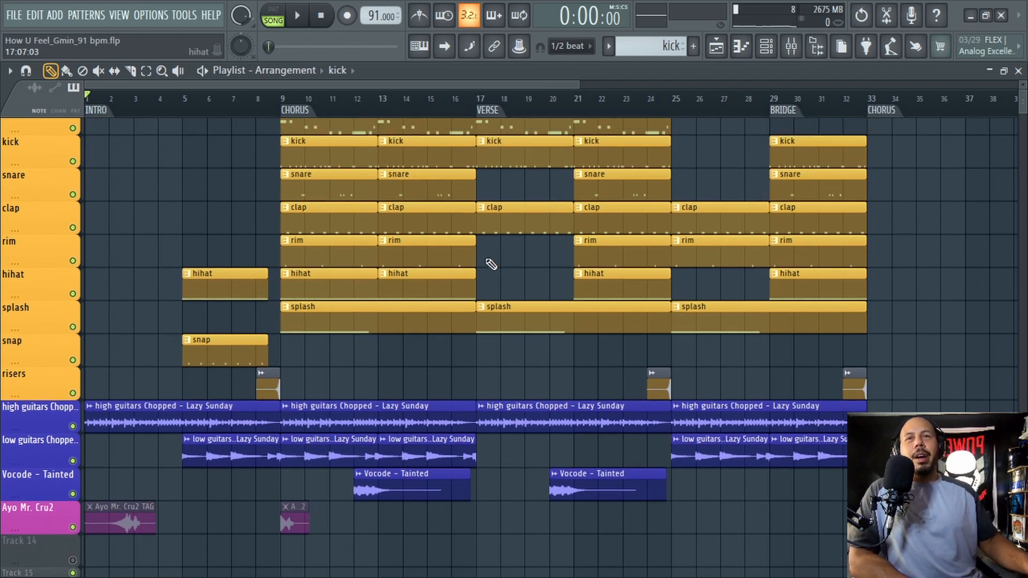